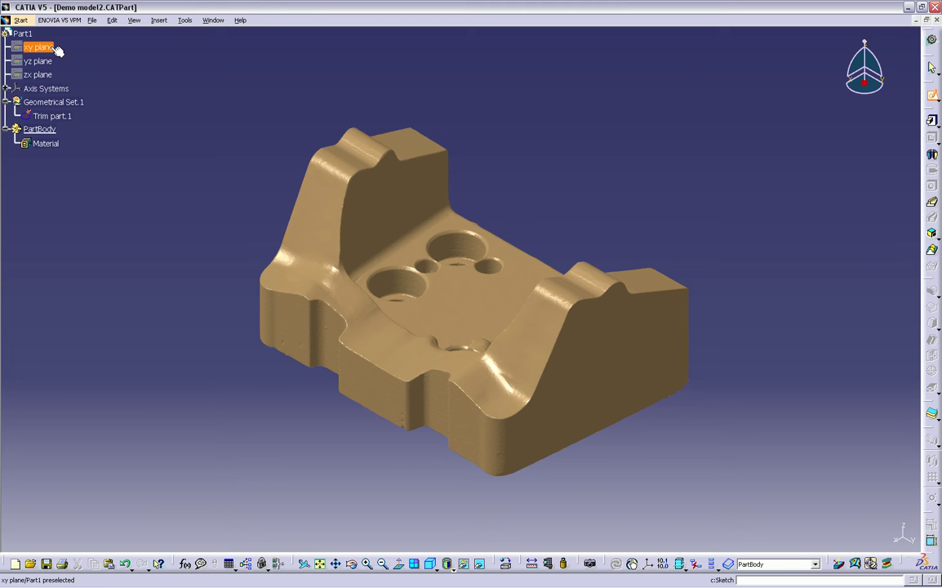
- Sketch a rectangle on the xy plane around the scanned part and pad it into a block enclosing the mesh
click(47, 47)
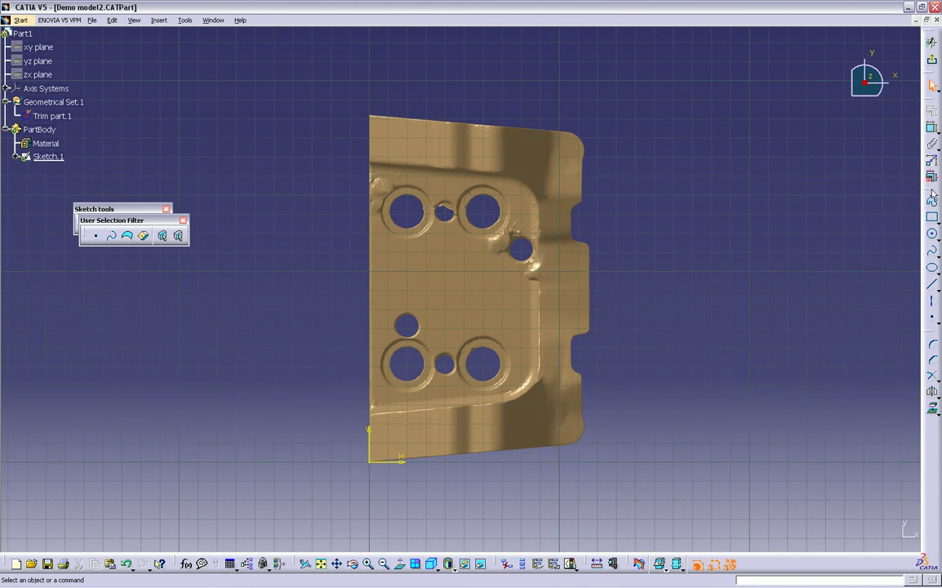
click(933, 218)
click(350, 99)
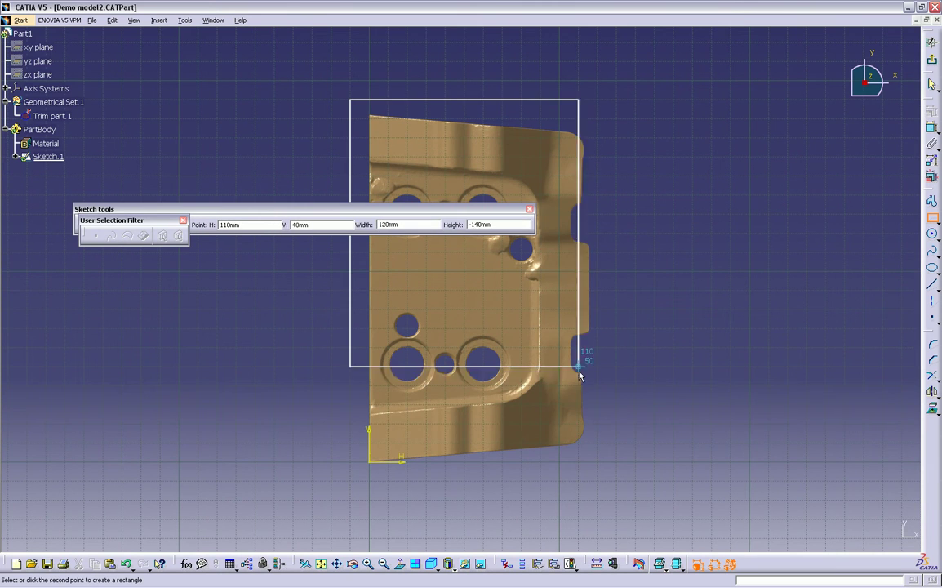
click(617, 481)
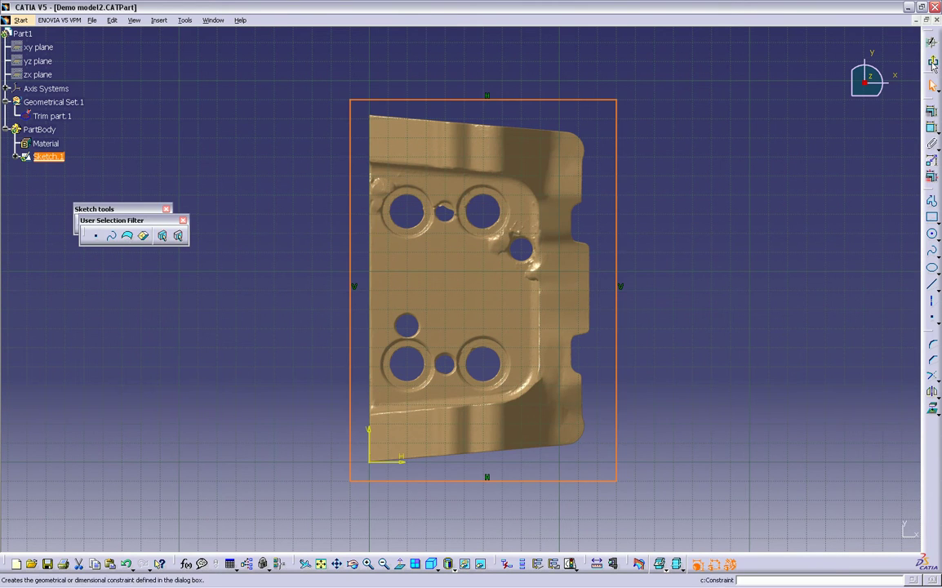
click(933, 64)
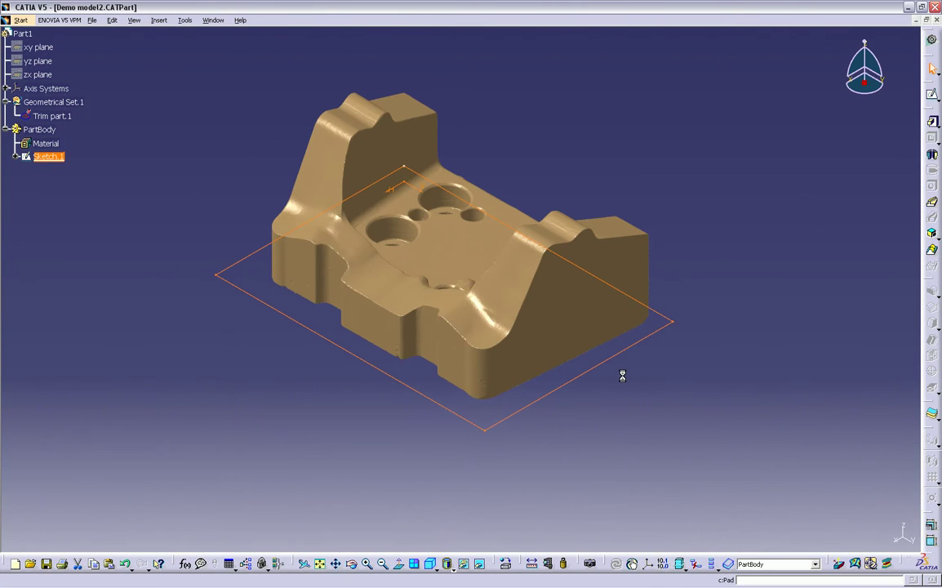
middle_drag(482, 445, 466, 392)
click(813, 536)
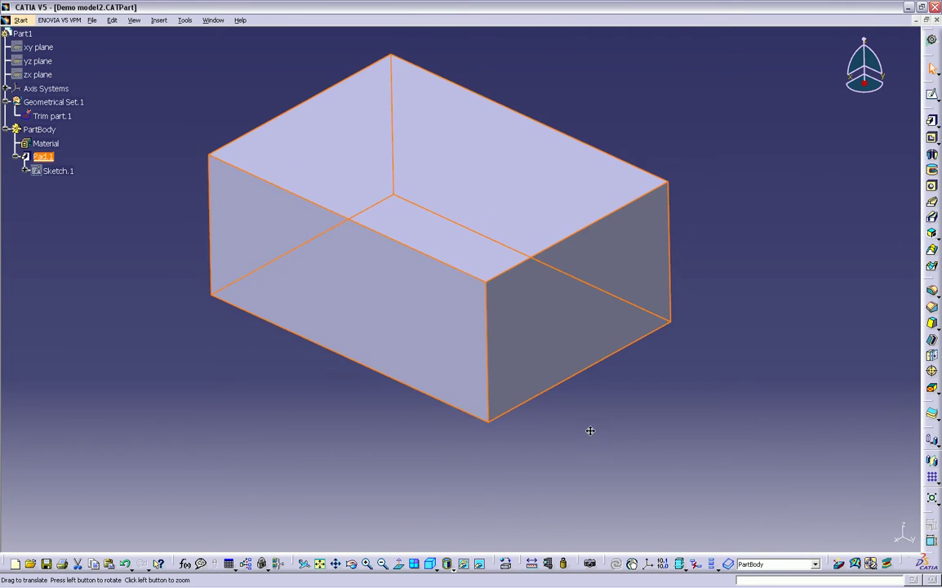
- Set the fill transparency of PartBody to about 79 in its graphic properties
right_click(46, 133)
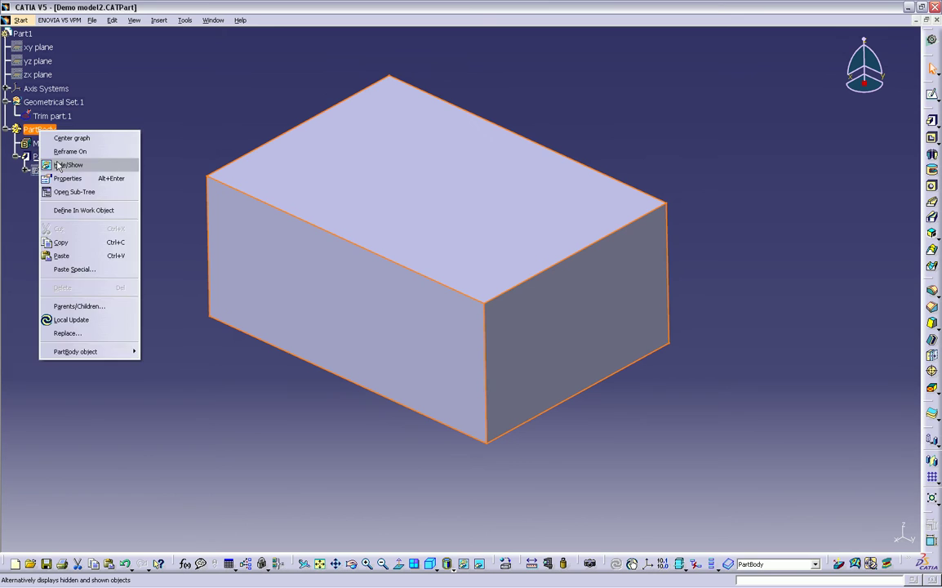
click(81, 185)
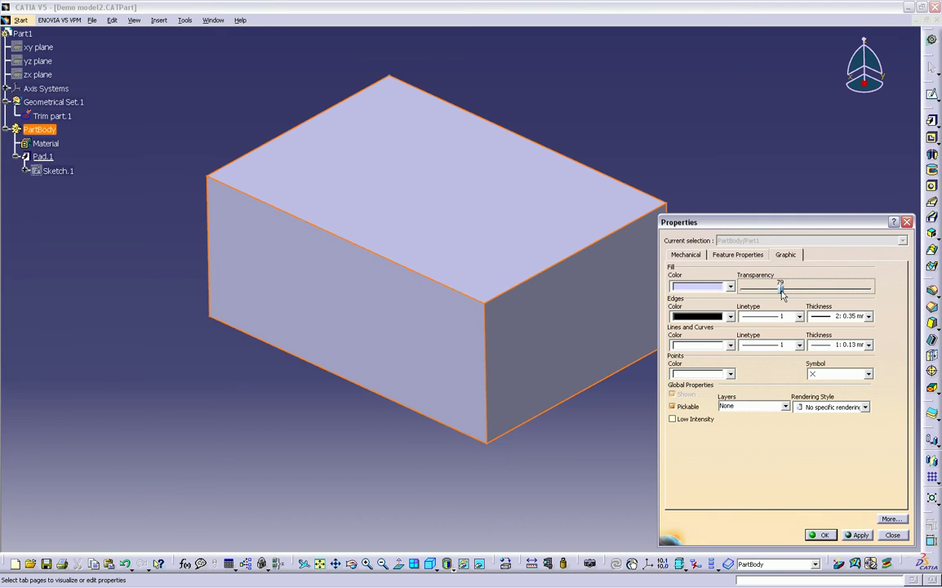
click(857, 535)
click(819, 535)
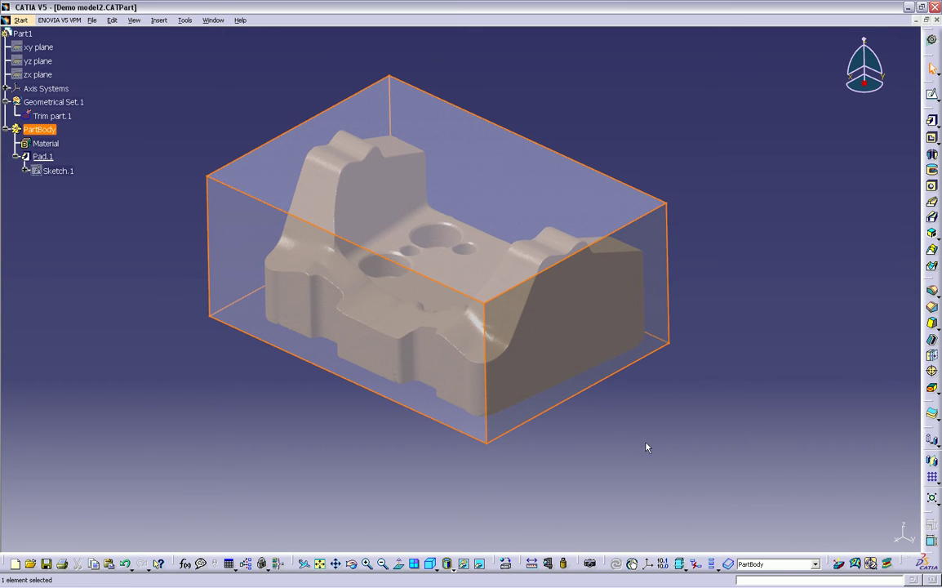
click(645, 446)
- Switch to the Quick Surface Reconstruction workbench and define Geometrical Set.1 as the in-work object
click(21, 20)
mouse_move(32, 62)
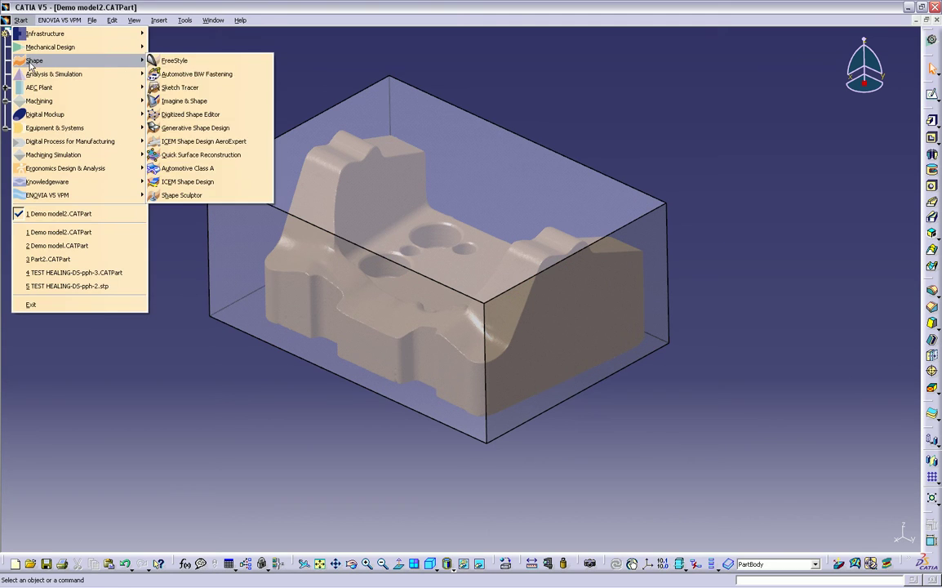
click(193, 156)
click(51, 101)
right_click(47, 100)
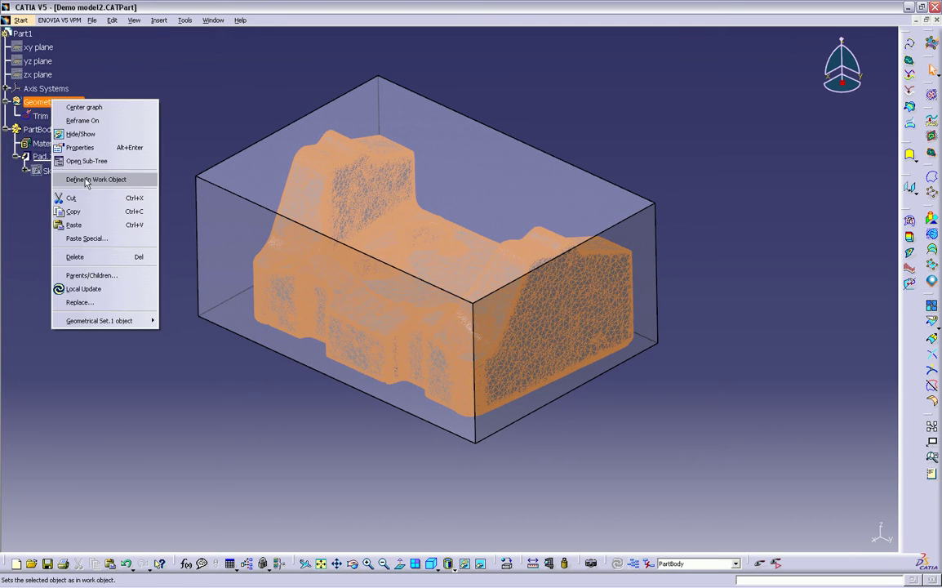
click(88, 169)
- Hide PartBody and fit a basic surface to the mesh's flat U-shaped end face, using Flood activation and automatic recognition
right_click(45, 129)
click(64, 163)
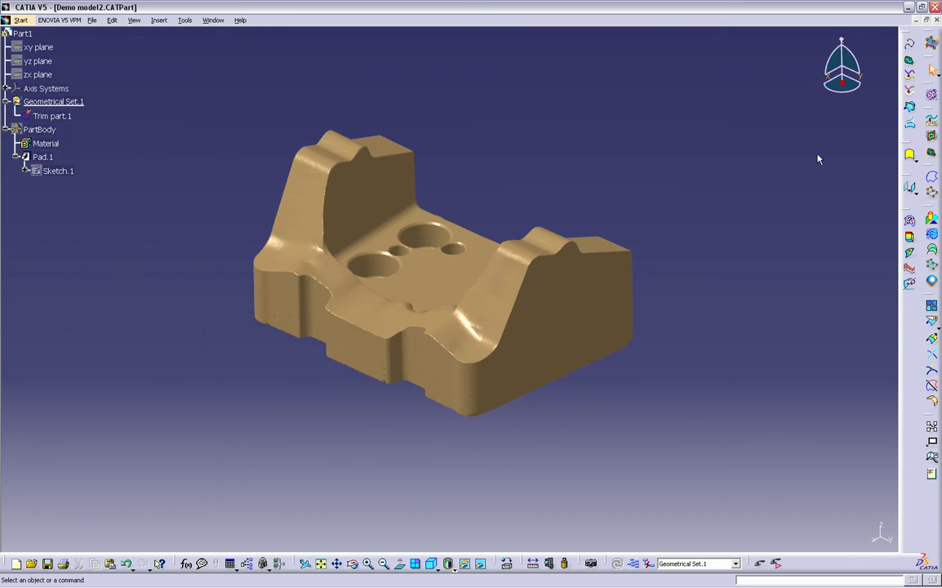
drag(853, 91, 812, 88)
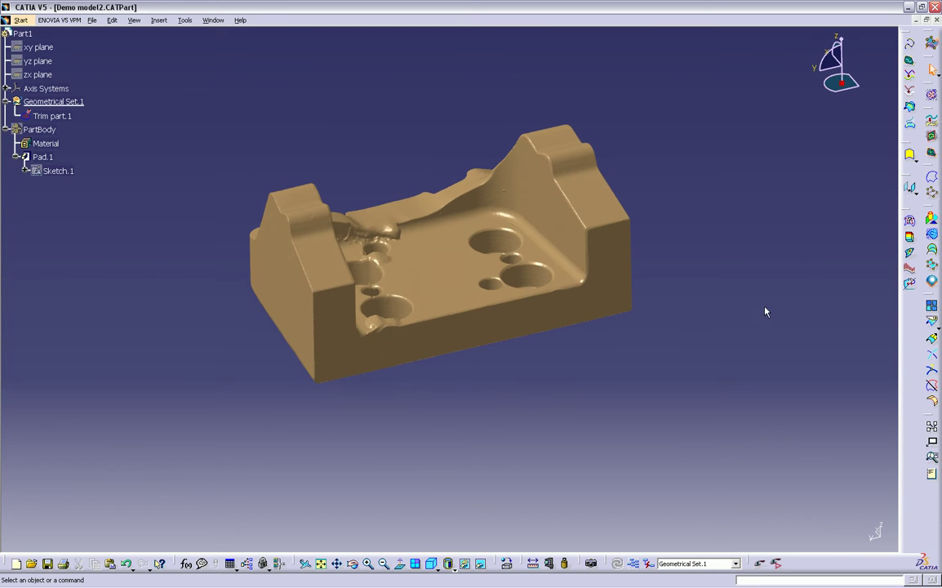
click(924, 234)
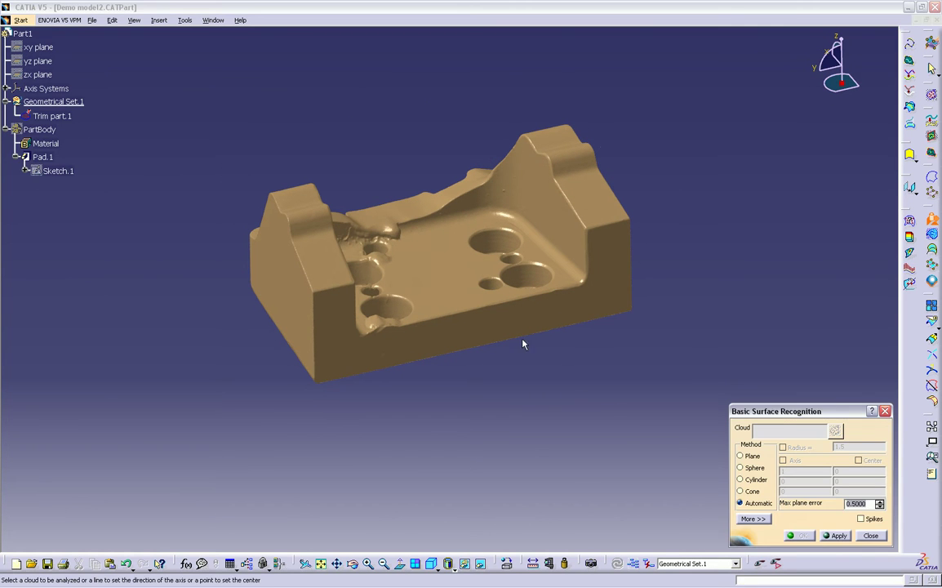
click(470, 305)
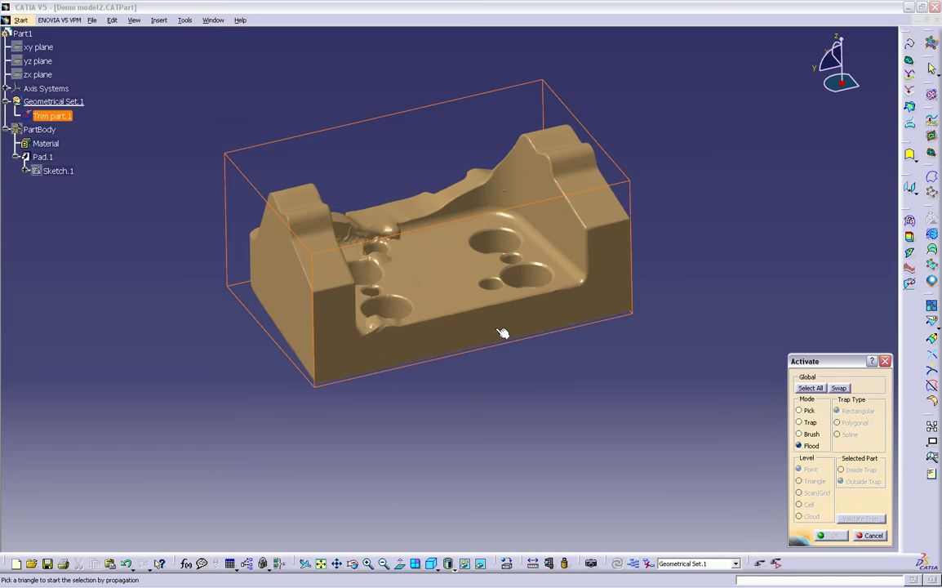
click(502, 332)
click(830, 534)
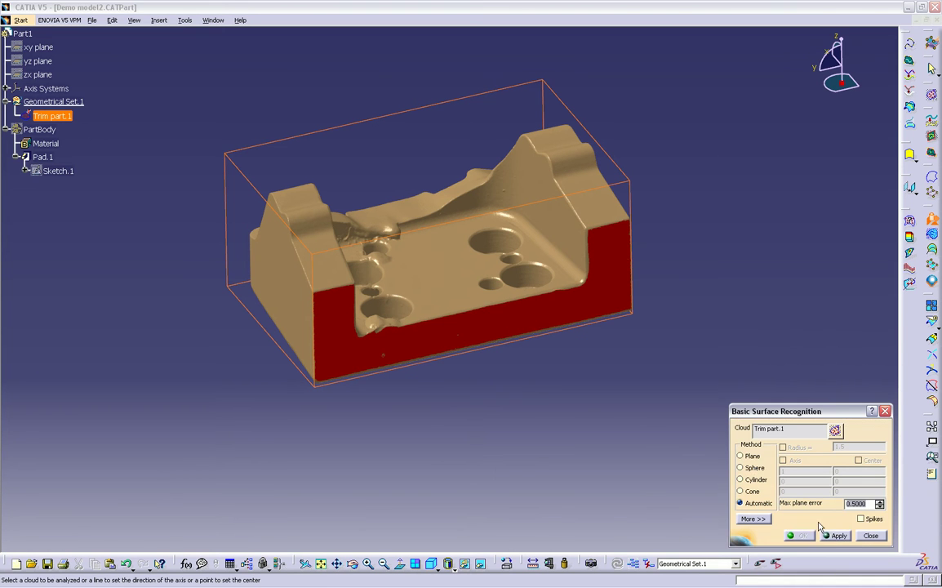
click(837, 536)
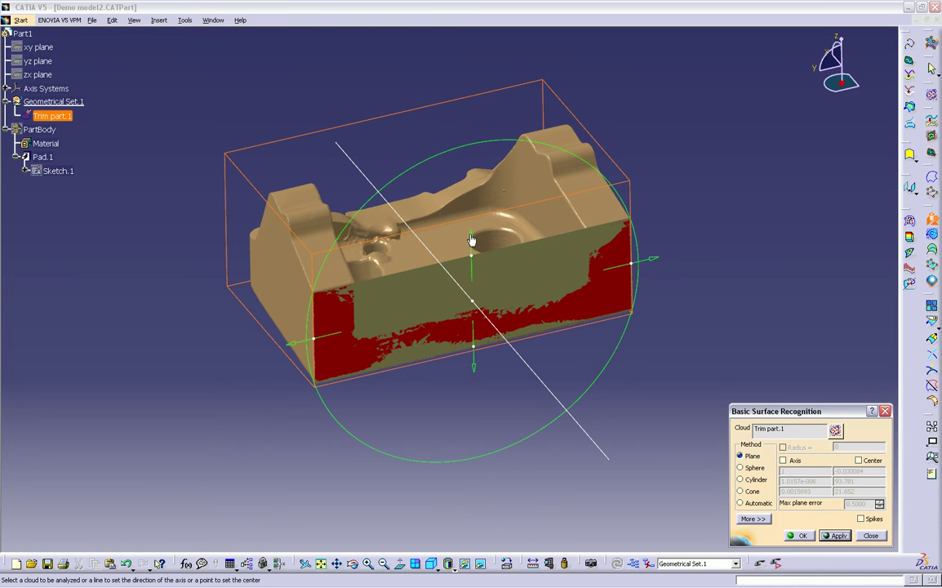
- Extend the recognised plane in all four directions well beyond the outline of the mesh face
drag(471, 239, 468, 141)
drag(475, 367, 475, 402)
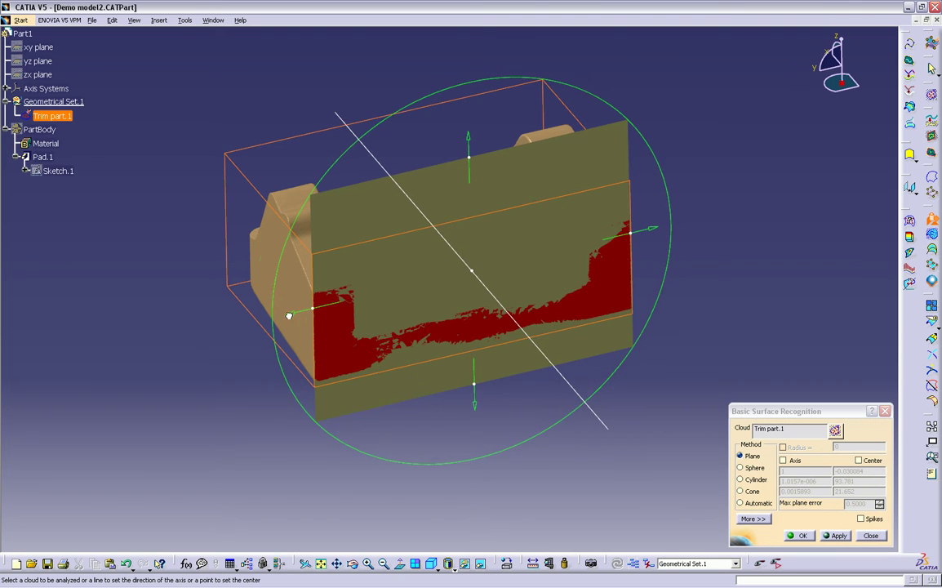
drag(288, 316, 222, 329)
drag(654, 233, 715, 216)
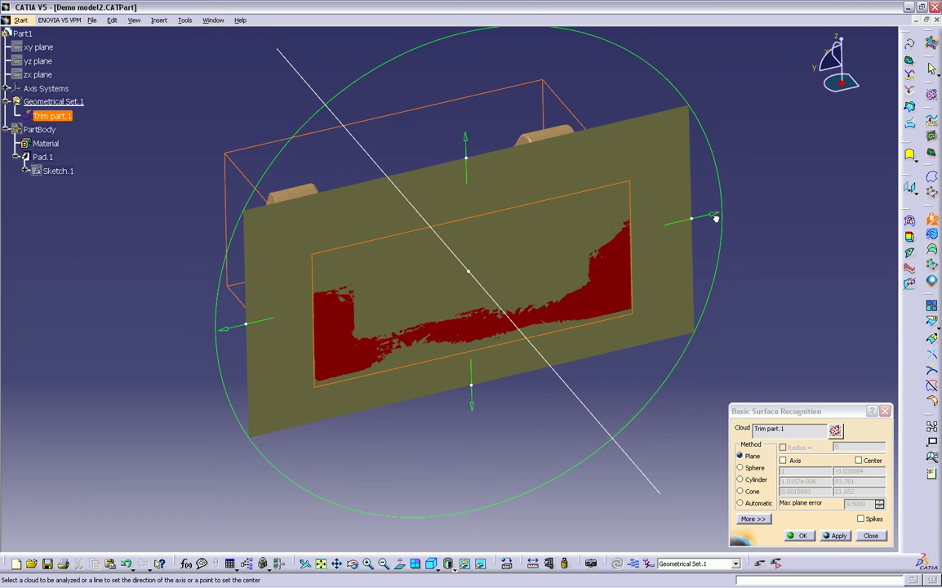
- Show PartBody again and create the recognised plane
right_click(40, 129)
click(65, 163)
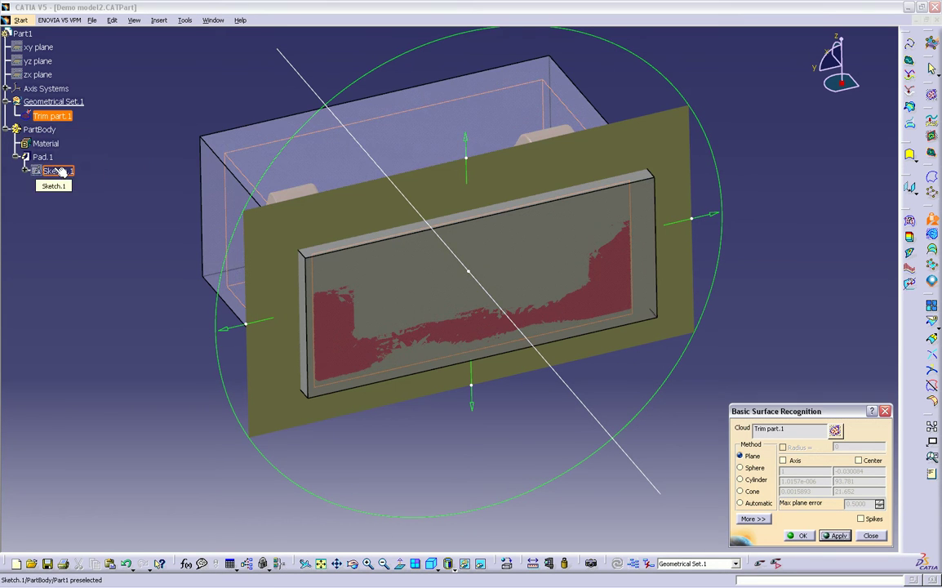
click(800, 535)
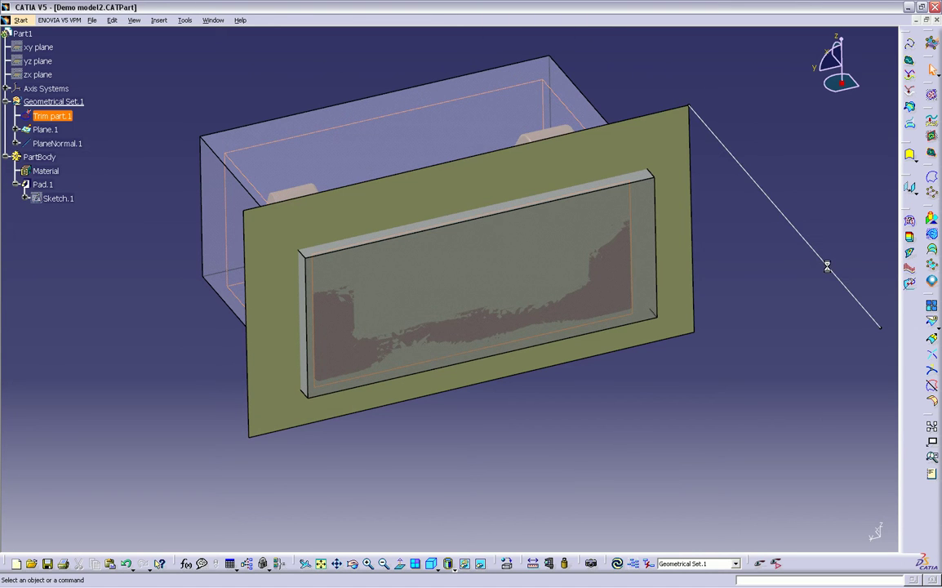
- Switch to the Part Design workbench and define PartBody as the in-work object
click(20, 20)
mouse_move(35, 47)
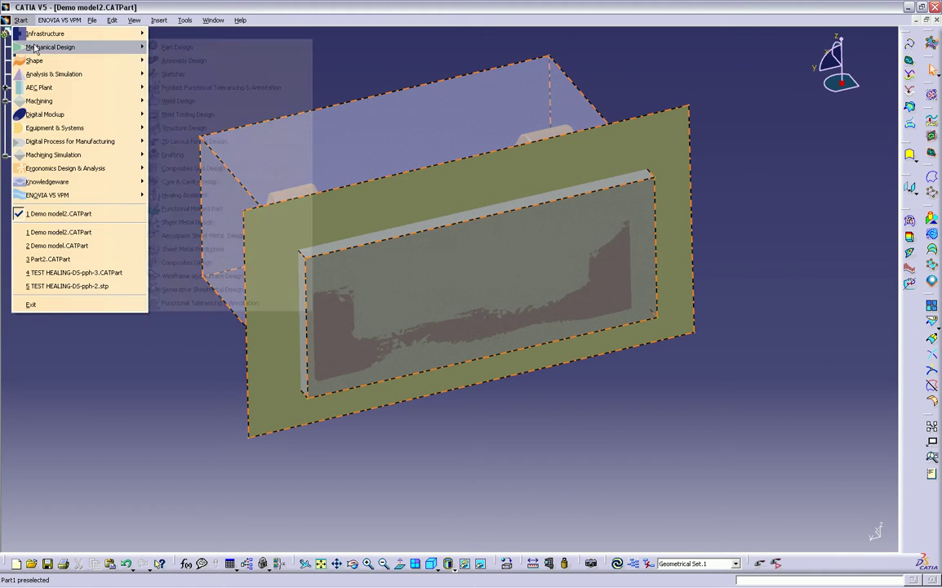
click(176, 47)
right_click(45, 160)
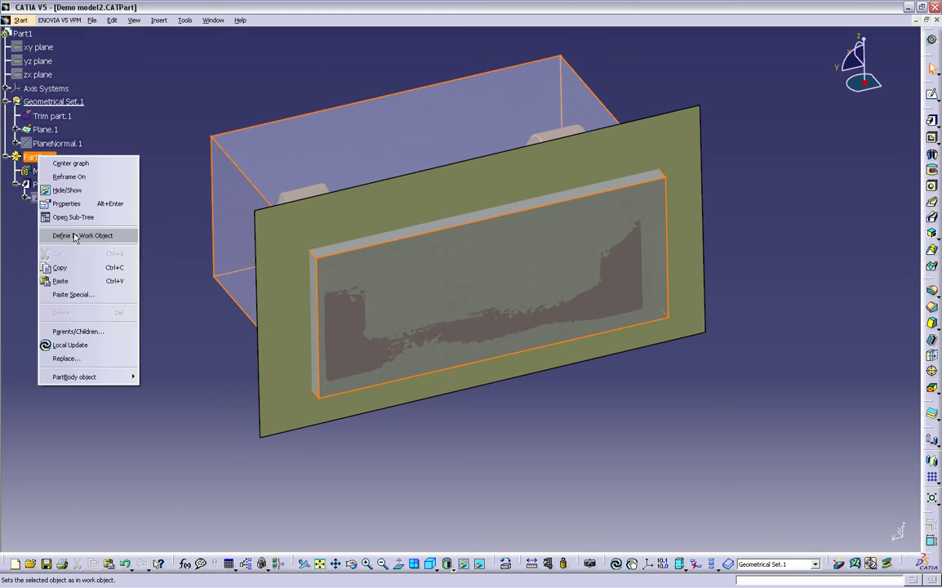
click(85, 236)
- Split the padded block with Plane.1, keeping the side that contains the mesh, and hide the plane
click(884, 430)
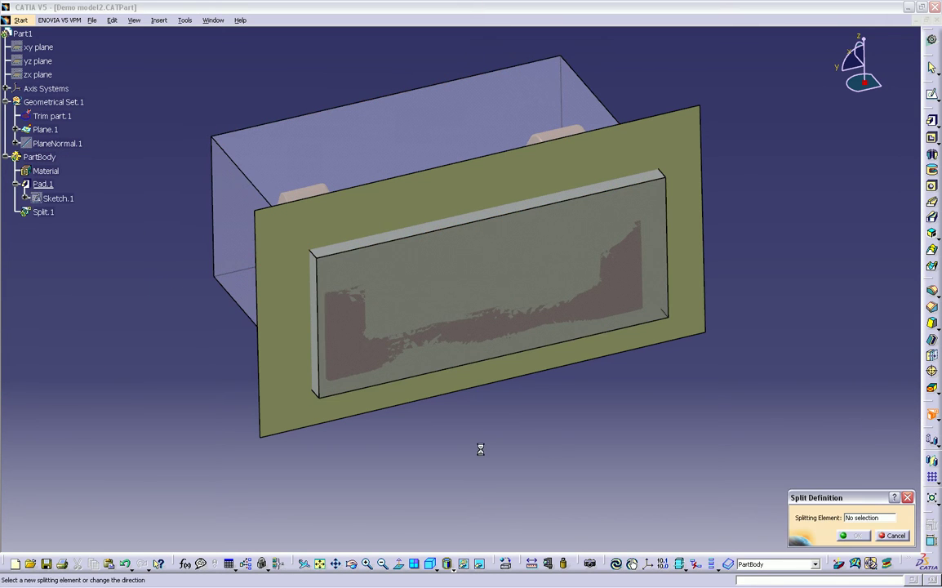
click(280, 386)
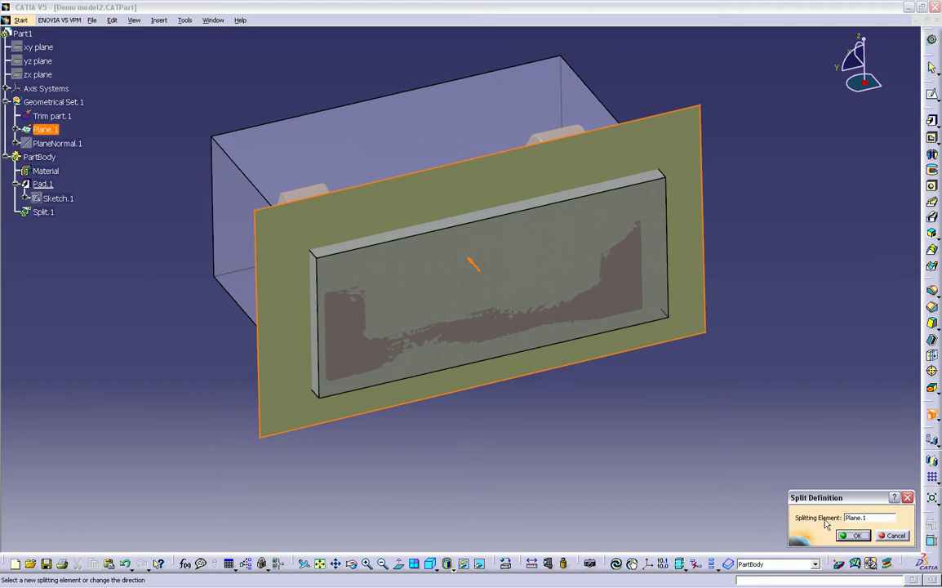
click(851, 535)
right_click(267, 364)
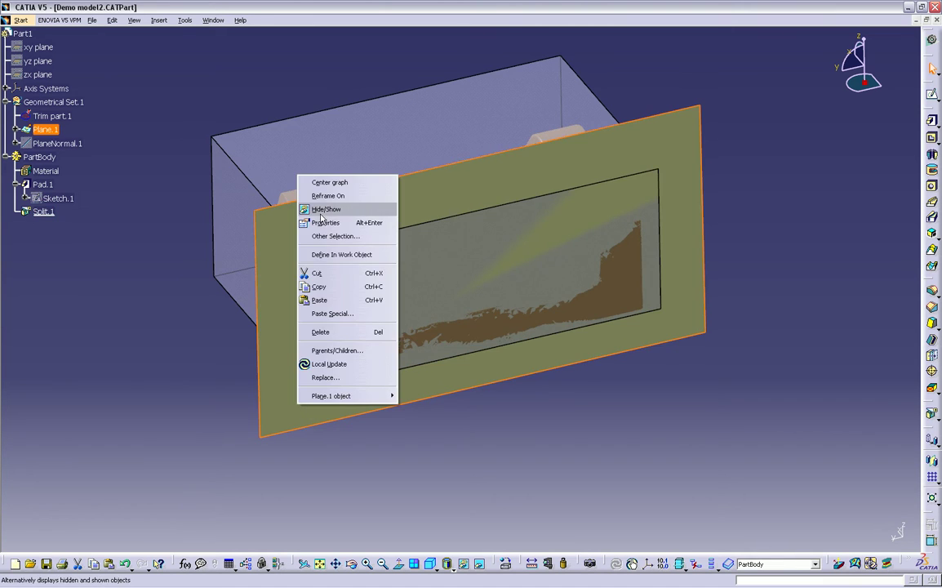
click(303, 195)
- Return to the Quick Surface Reconstruction workbench and make Geometrical Set.1 the in-work object again
middle_drag(417, 360, 464, 411)
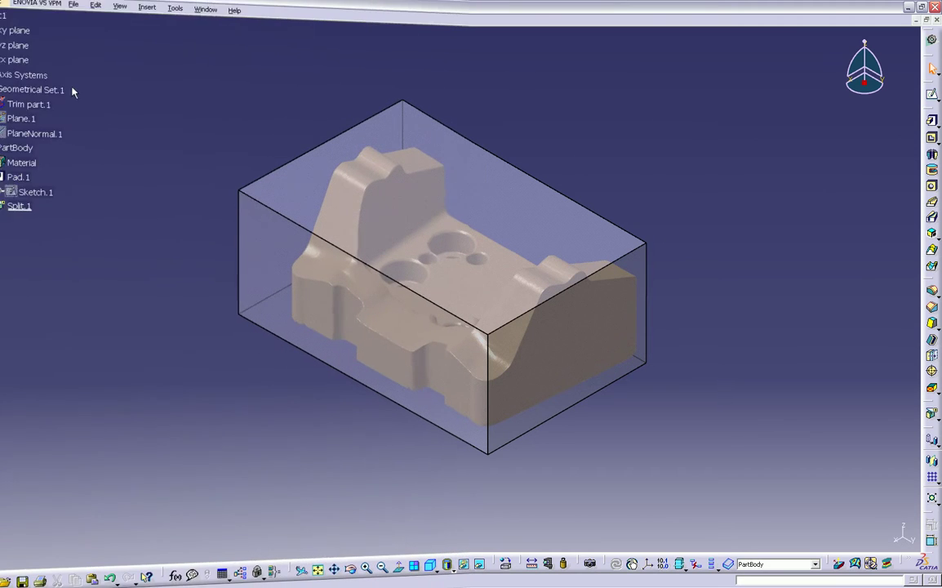
click(18, 20)
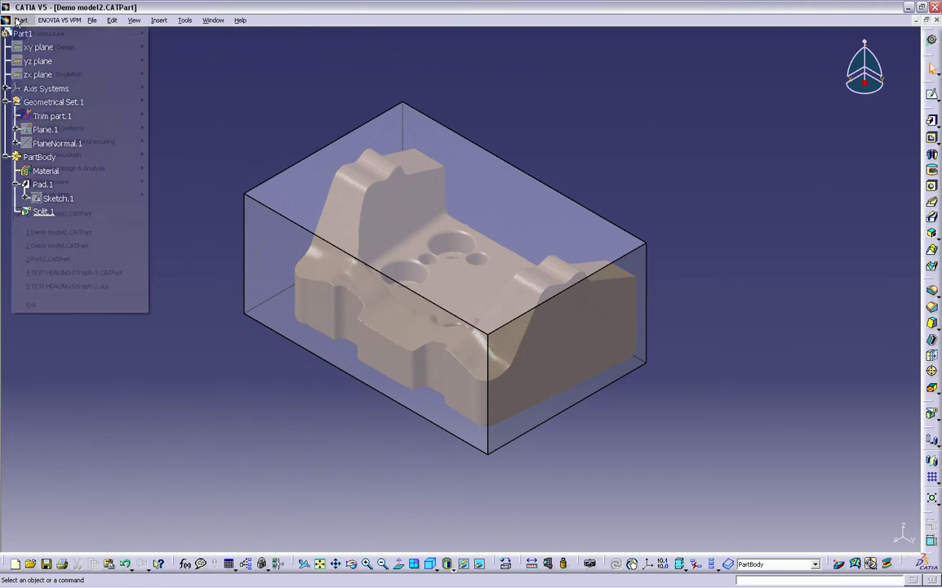
mouse_move(66, 60)
click(149, 145)
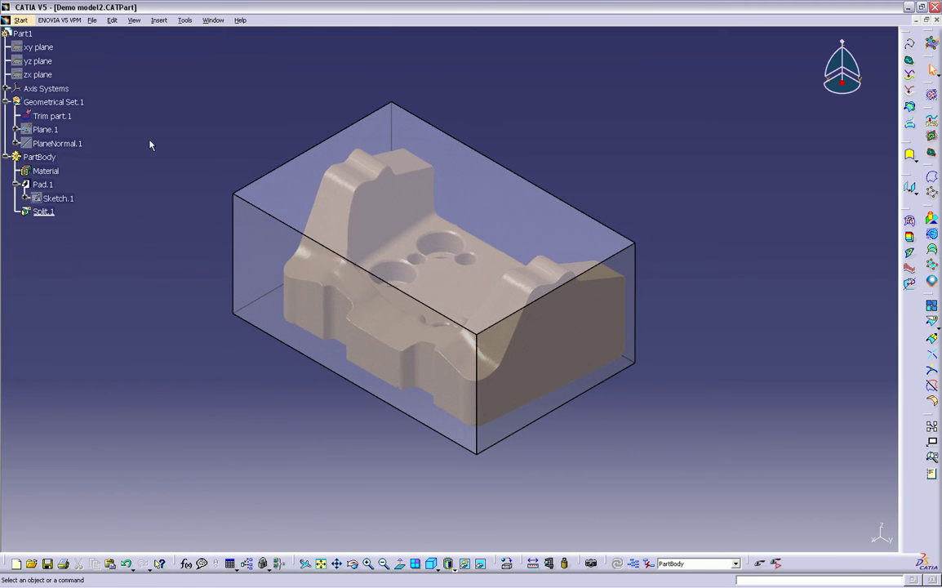
right_click(54, 101)
click(106, 166)
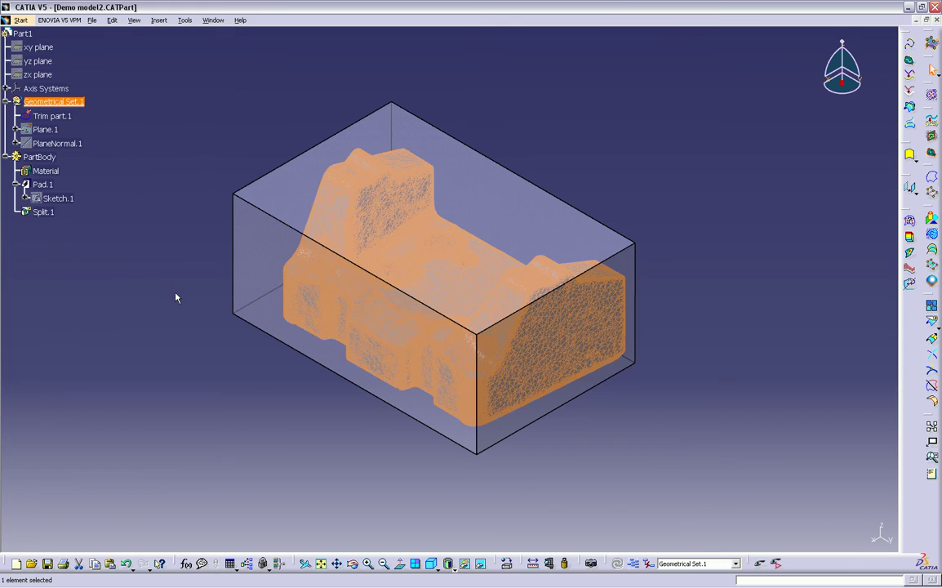
click(175, 293)
- Create one planar section of Trim part.1 parallel to the xy plane, cutting through the part's lower walls
click(933, 135)
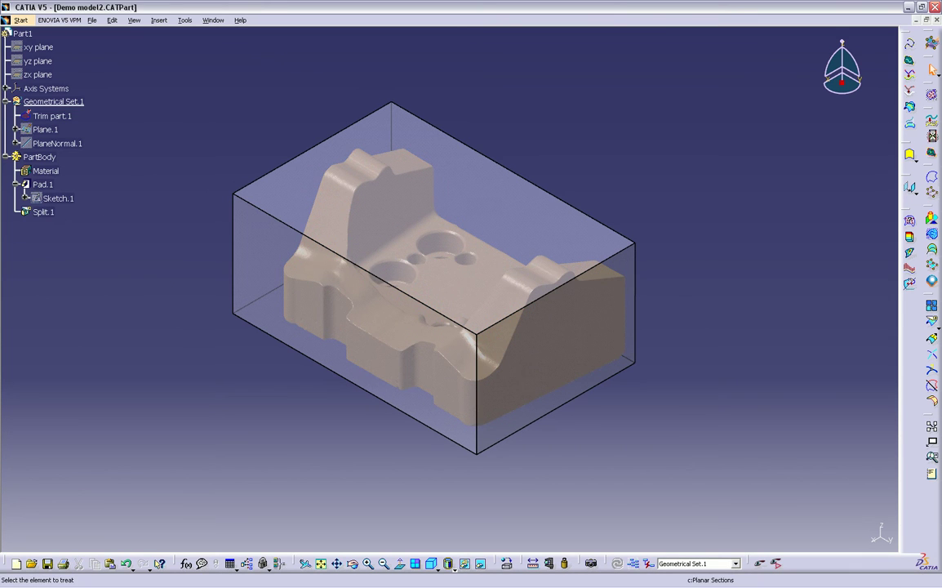
click(65, 116)
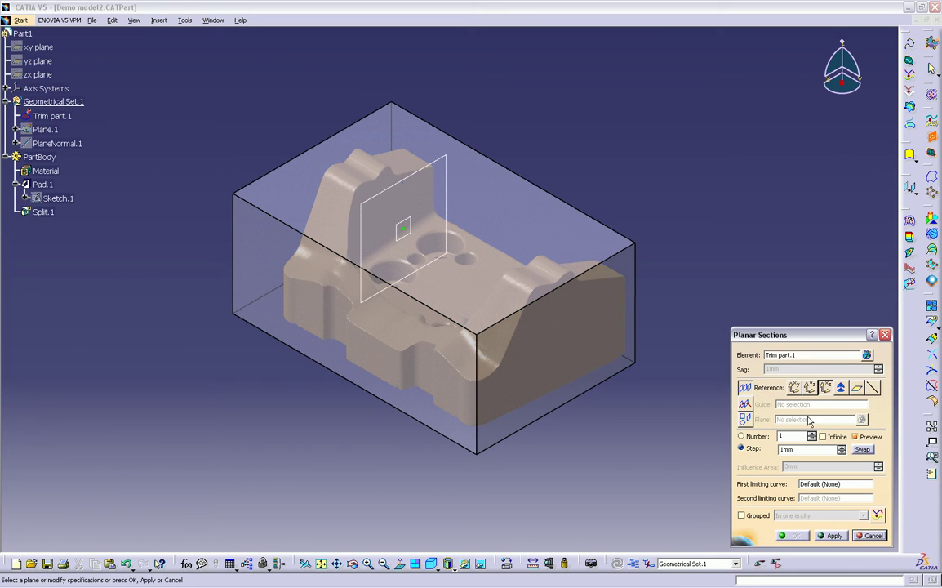
click(795, 388)
drag(404, 230, 404, 217)
click(834, 536)
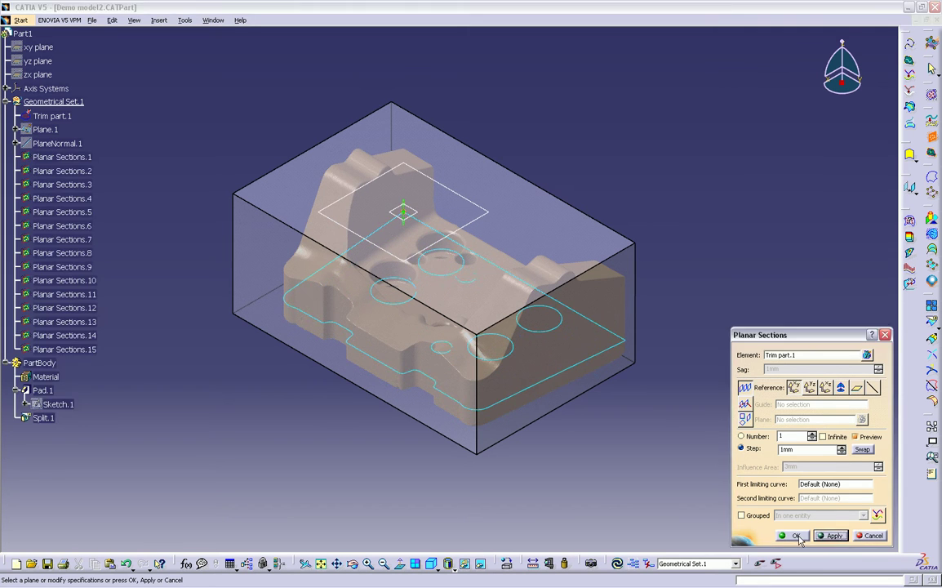
click(790, 536)
- Delete Planar Sections.2 to Planar Sections.15, keeping only the outer contour section
shift+click(65, 348)
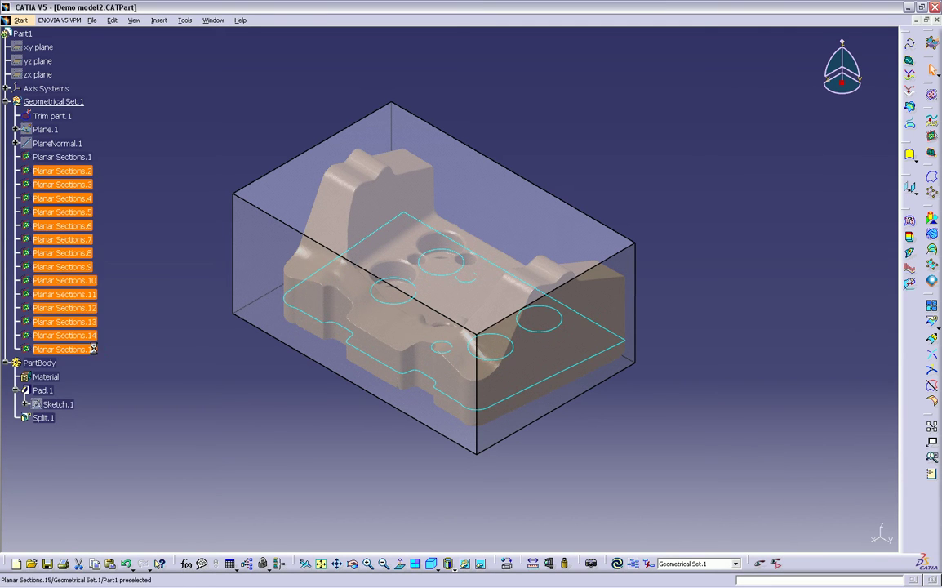
right_click(82, 347)
click(123, 501)
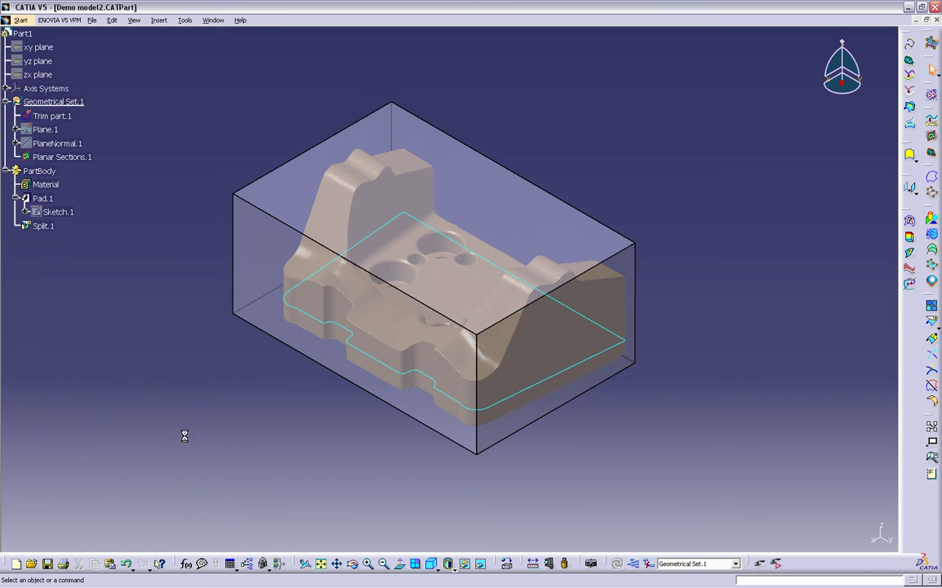
- Hide PartBody and create an absolute curvature mapping of Trim part.1 with a 2.305 mm influent radius, displayed in shading with material
right_click(47, 171)
click(72, 205)
middle_drag(508, 484, 509, 424)
click(507, 484)
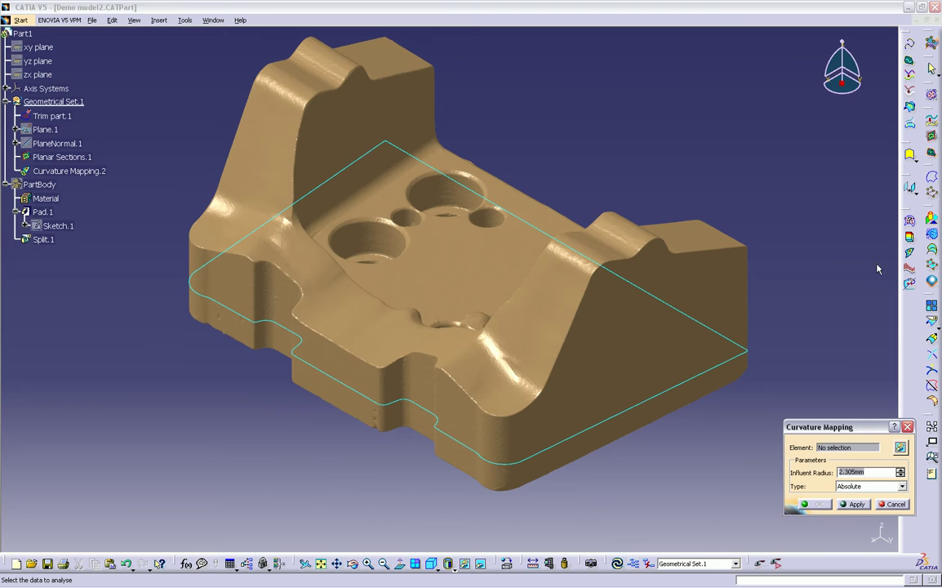
click(451, 566)
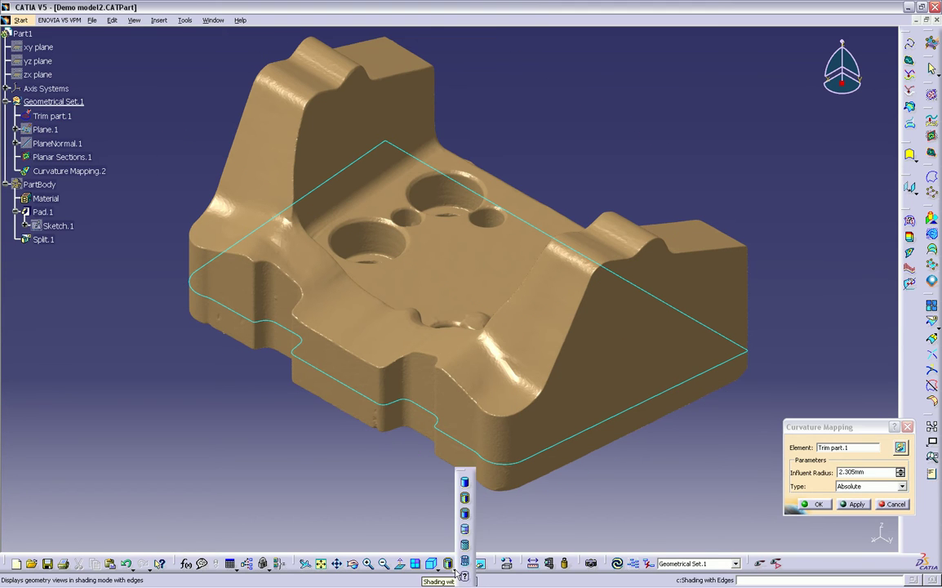
click(467, 548)
click(854, 504)
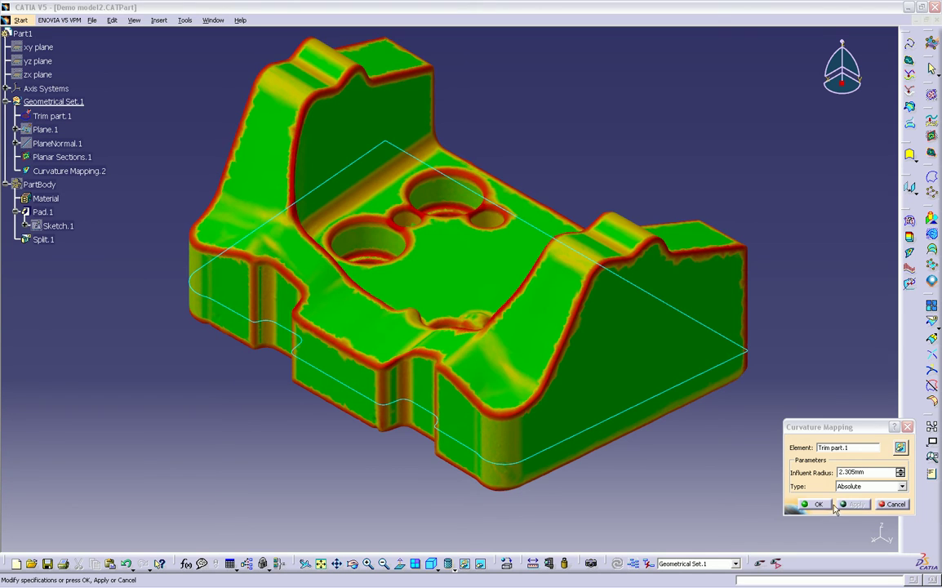
click(819, 505)
- Start Sketch from Scan on Planar Sections.1 with a 1 mm threshold and tolerance, and clear its segmentation points
middle_drag(755, 474, 806, 434)
click(693, 469)
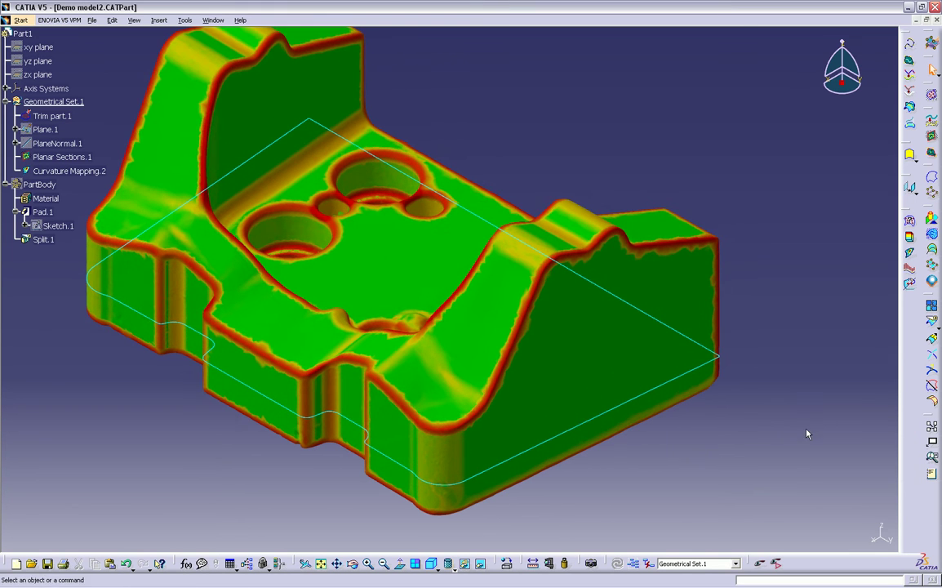
click(653, 387)
right_click(738, 360)
click(755, 377)
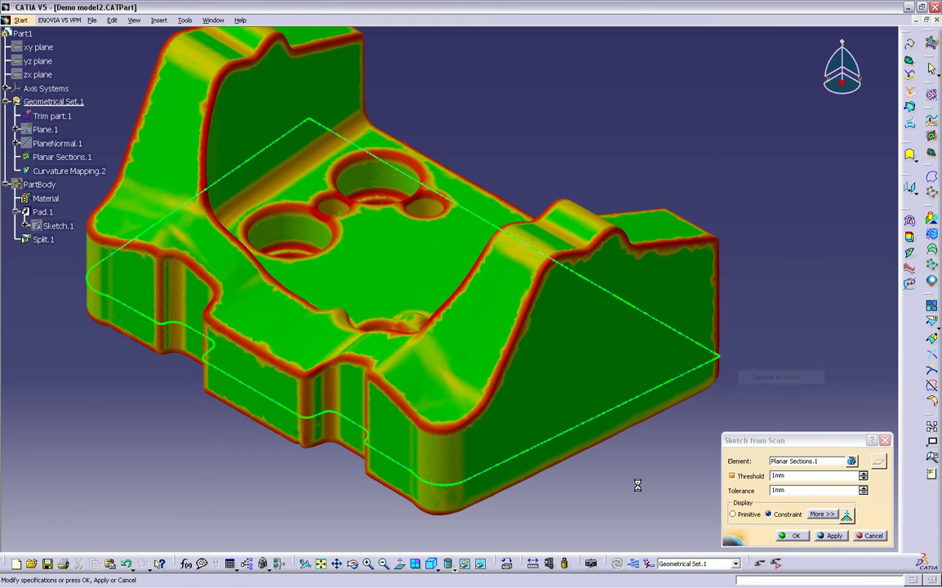
- Place tangent split points along the contour section where its straight walls meet the rounded corners and notches
middle_drag(612, 488, 458, 425)
click(459, 424)
middle_drag(459, 424, 480, 338)
click(749, 304)
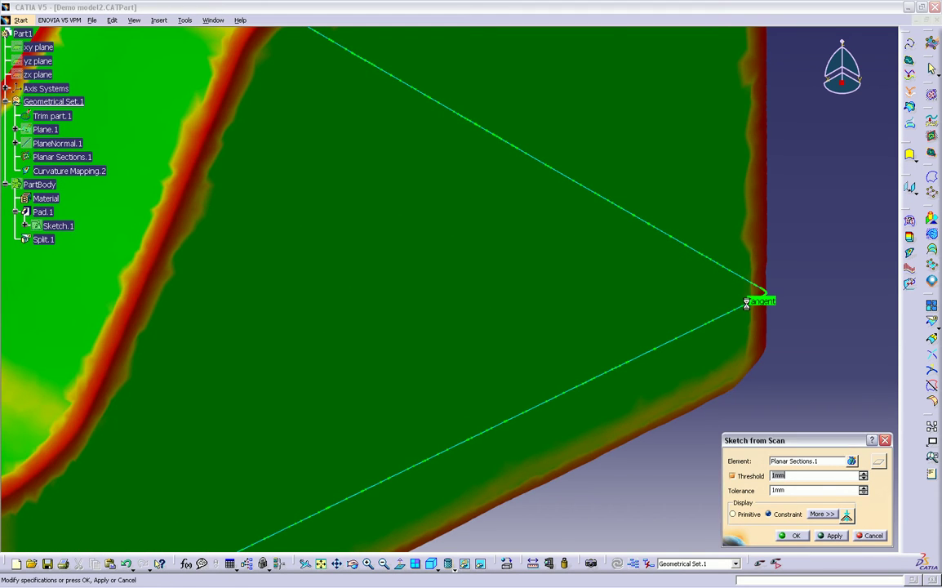
click(627, 299)
middle_drag(627, 300, 612, 376)
middle_drag(467, 469, 625, 329)
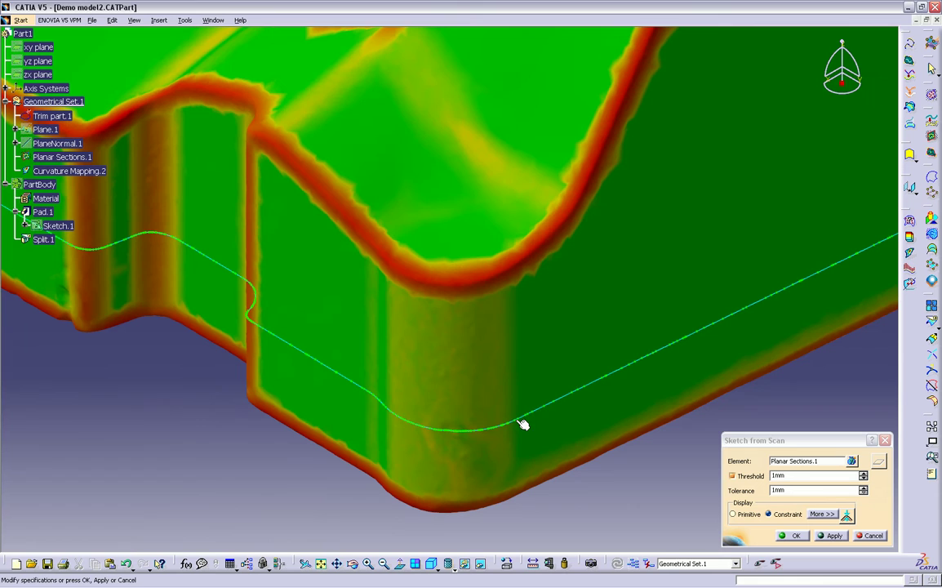
ctrl+middle_drag(474, 475, 690, 385)
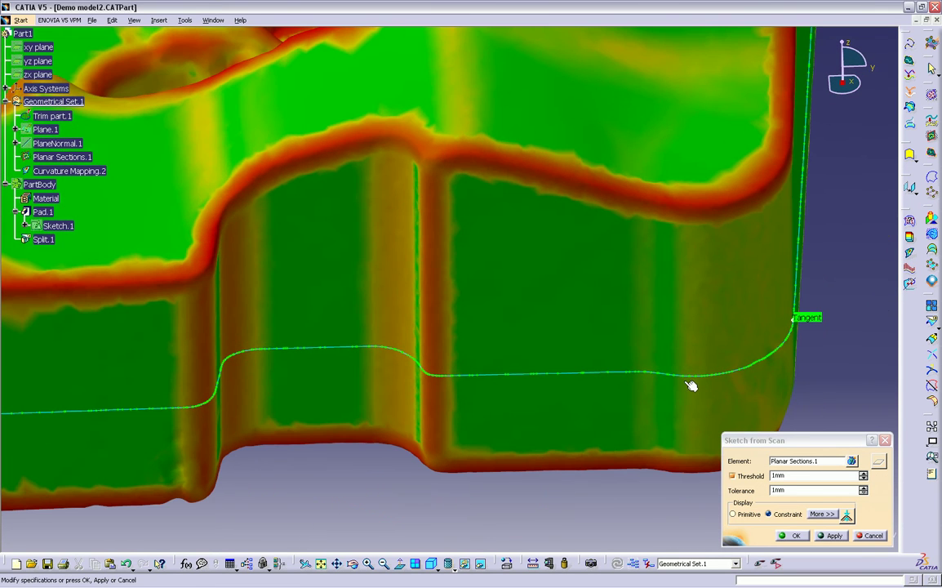
click(640, 374)
ctrl+middle_drag(413, 401, 549, 385)
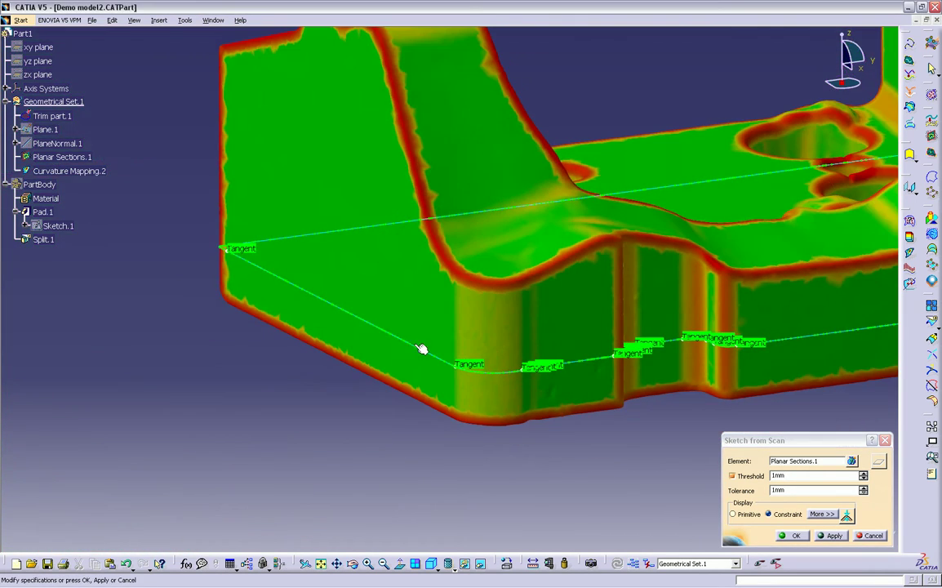
- Assign line primitives to the straight walls and circle primitives to the rounded corners, and create the sketch from the scan
click(751, 516)
right_click(351, 309)
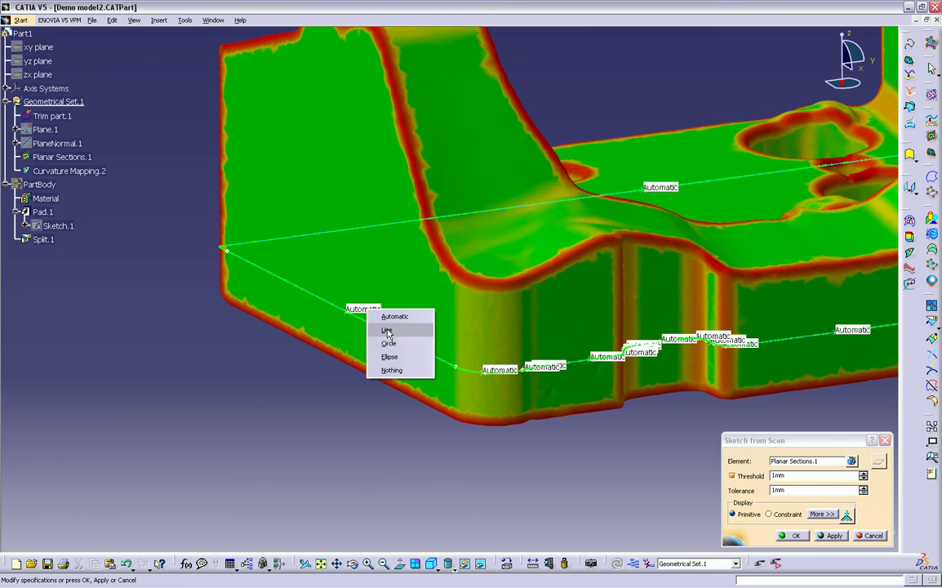
click(385, 342)
middle_drag(561, 447, 715, 351)
right_click(390, 372)
click(411, 402)
right_click(715, 351)
click(722, 372)
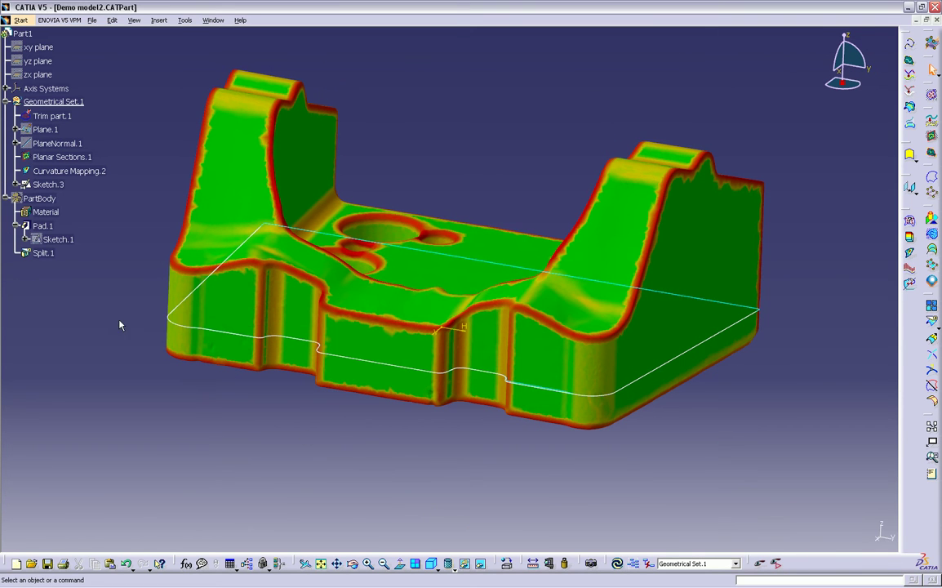
- Hide Curvature Mapping.2 and Planar Sections.1
right_click(72, 170)
click(91, 204)
right_click(72, 157)
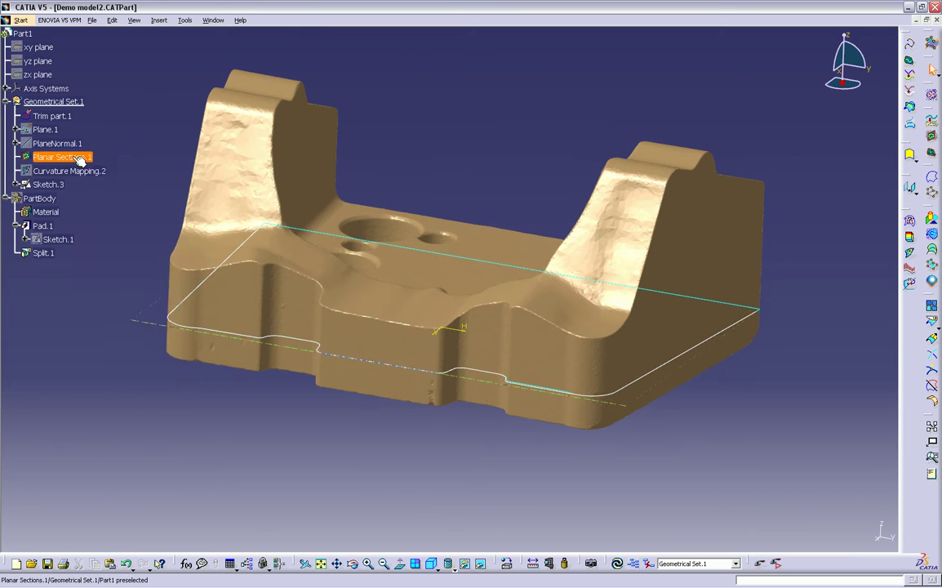
click(92, 193)
- Open Sketch.3 to check its geometry and constraints, and show PartBody again
middle_drag(269, 368, 289, 361)
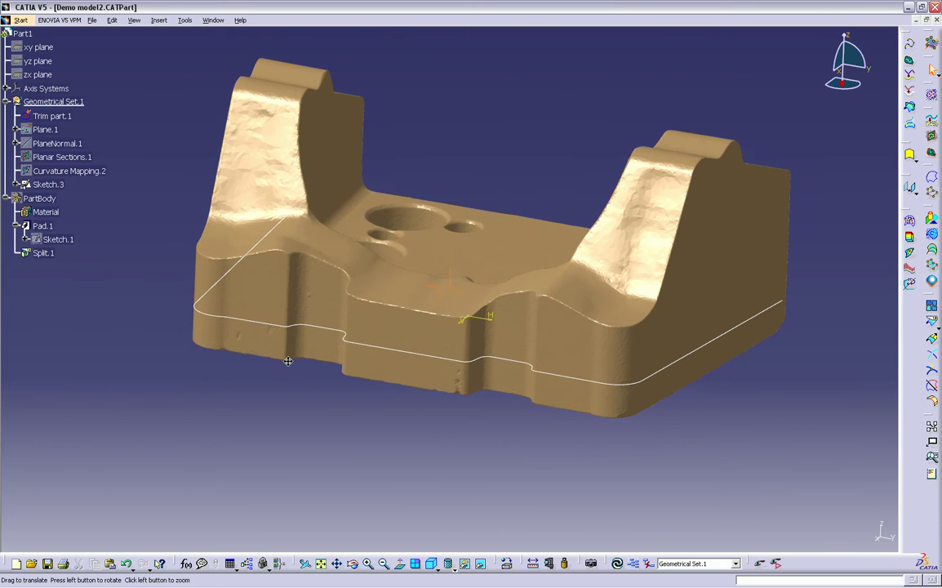
double_click(564, 382)
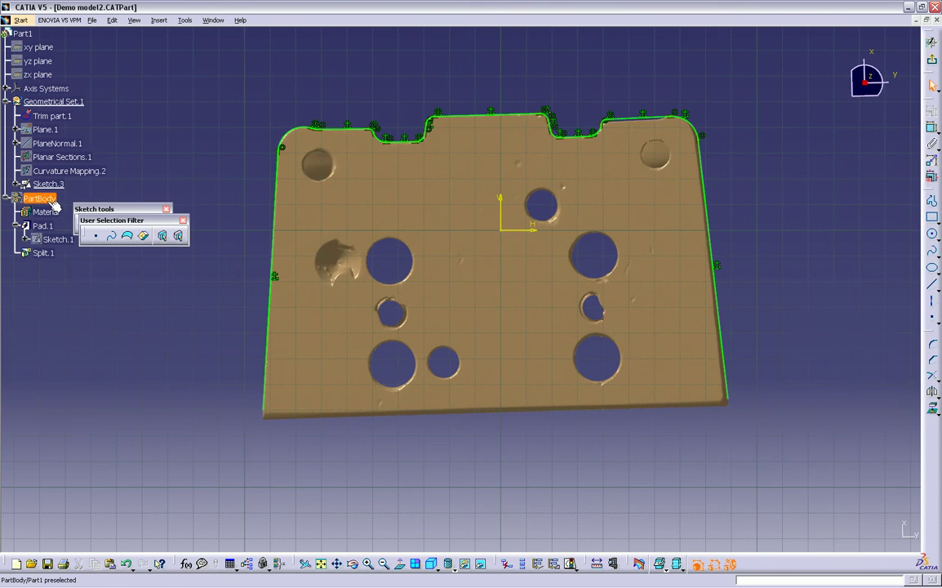
right_click(53, 204)
click(57, 234)
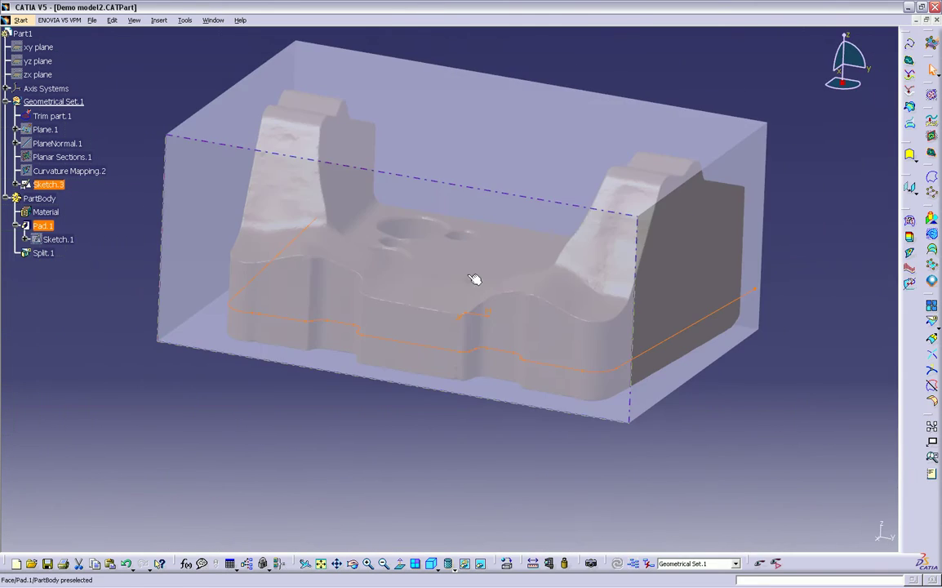
mouse_move(475, 279)
middle_down()
mouse_move(504, 300)
mouse_move(453, 318)
middle_up()
- Switch to the Generative Shape Design workbench and extrude Sketch.3 as a surface with limits of 45 mm and 76 mm
click(20, 20)
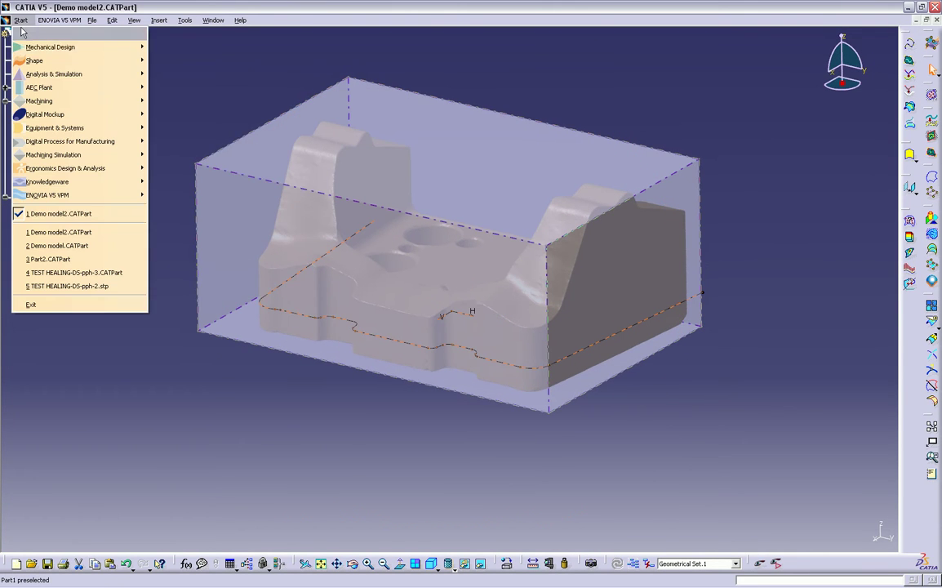
mouse_move(49, 60)
click(175, 128)
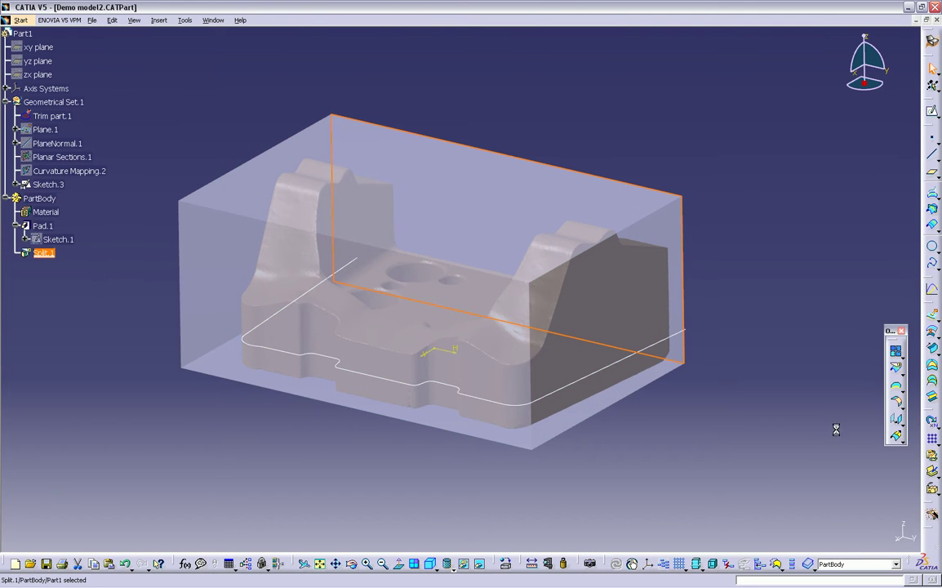
click(933, 317)
click(621, 361)
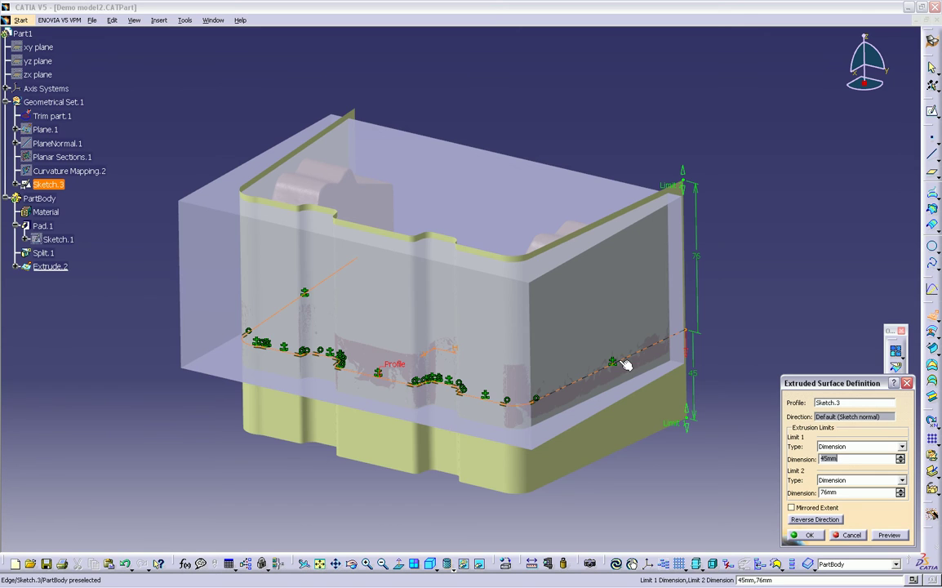
mouse_move(879, 91)
mouse_down()
mouse_move(852, 90)
mouse_move(879, 88)
mouse_up()
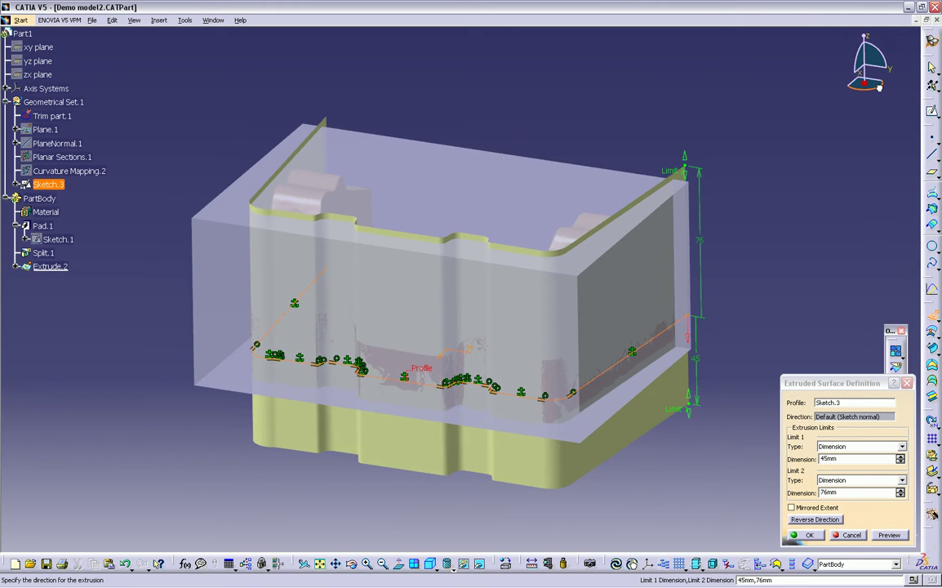
click(809, 535)
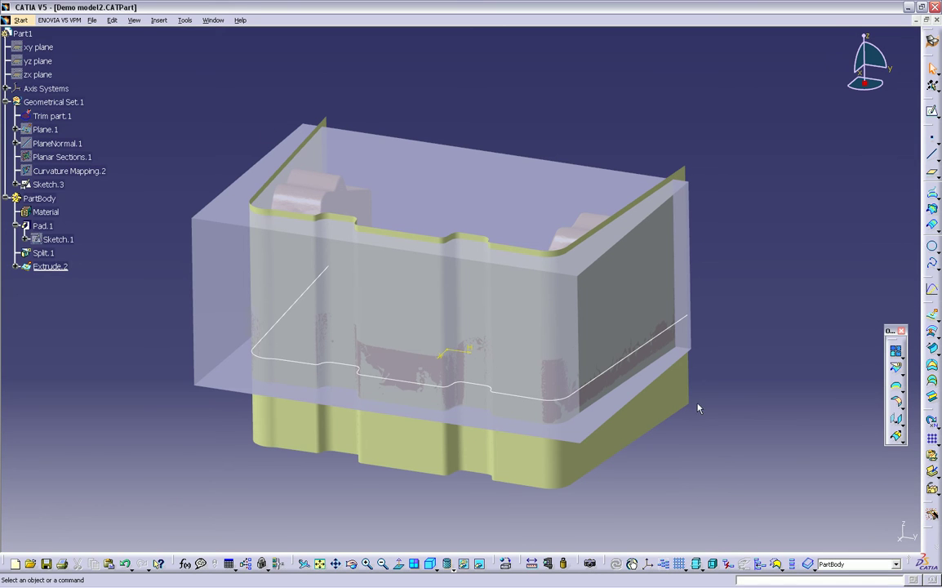
- Return to the Part Design workbench and split the block with Extrude.2, keeping the side inside the contour
click(20, 19)
mouse_move(65, 40)
click(176, 40)
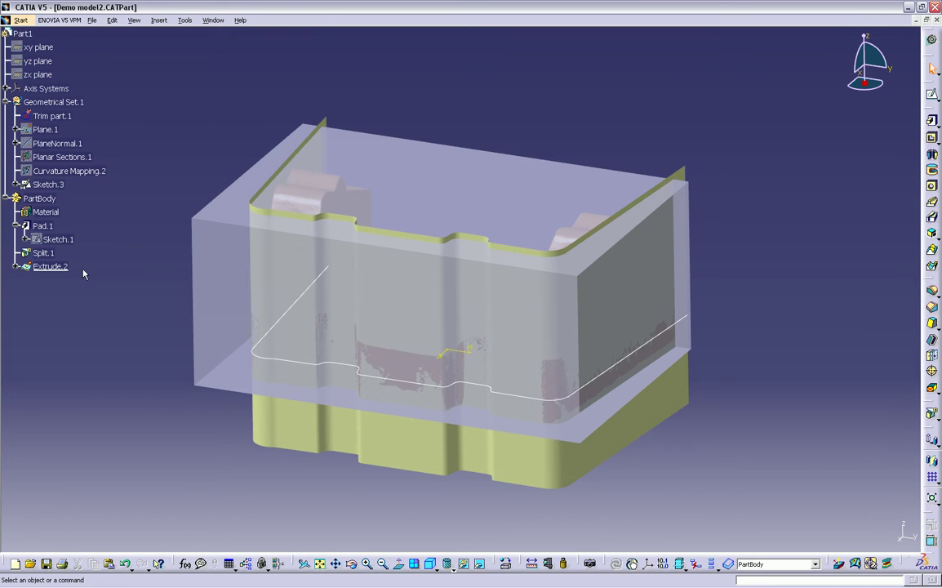
click(933, 414)
click(669, 399)
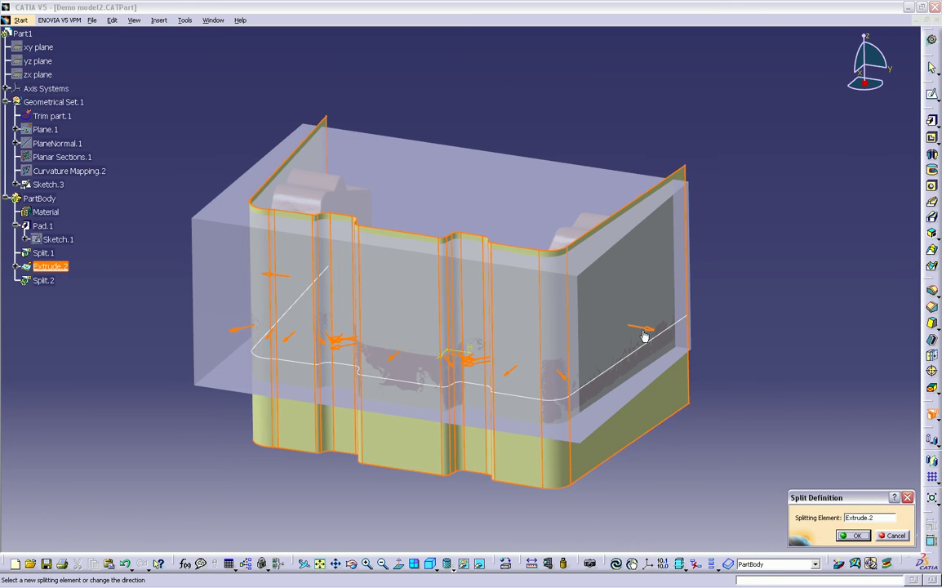
click(645, 330)
click(854, 535)
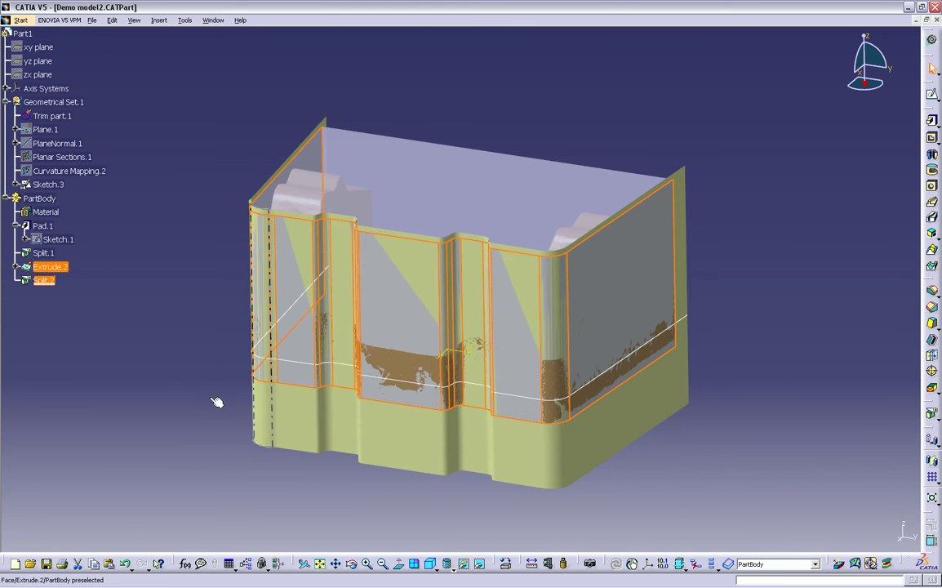
- Hide Extrude.2 and Sketch.3 and show the trimmed block in isometric view
right_click(49, 266)
click(88, 296)
mouse_move(708, 457)
middle_down()
mouse_move(742, 325)
mouse_move(347, 400)
mouse_move(448, 406)
mouse_move(611, 295)
middle_up()
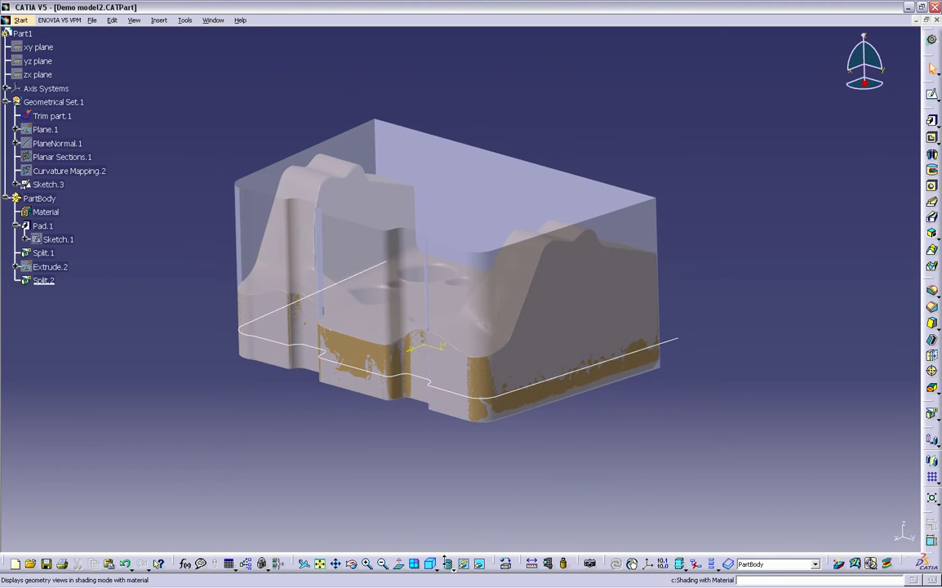
click(430, 564)
right_click(50, 184)
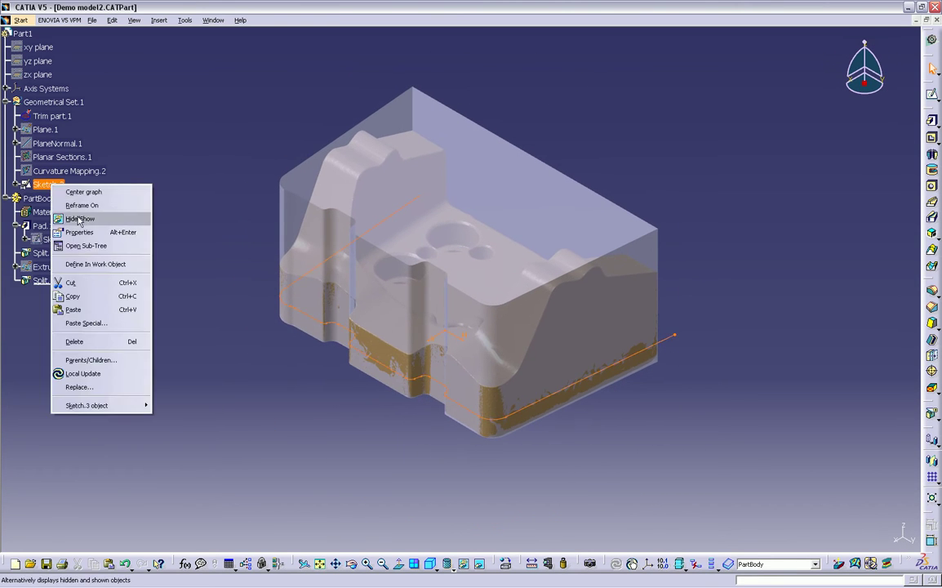
click(79, 219)
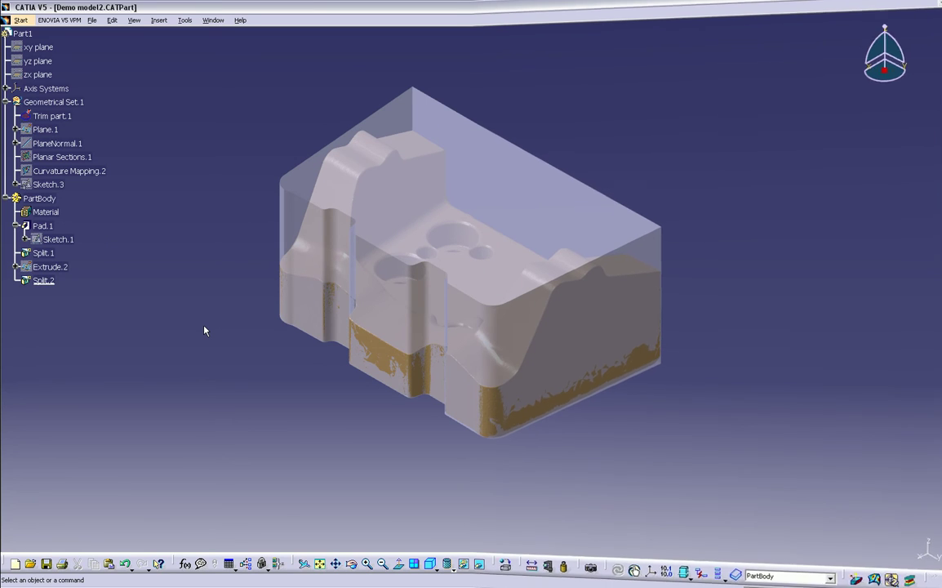
- Activate only the part of Planar Sections.2 outside a rectangular trap drawn around the irregular stretch of the pocket's inner wall
middle_drag(473, 379, 558, 414)
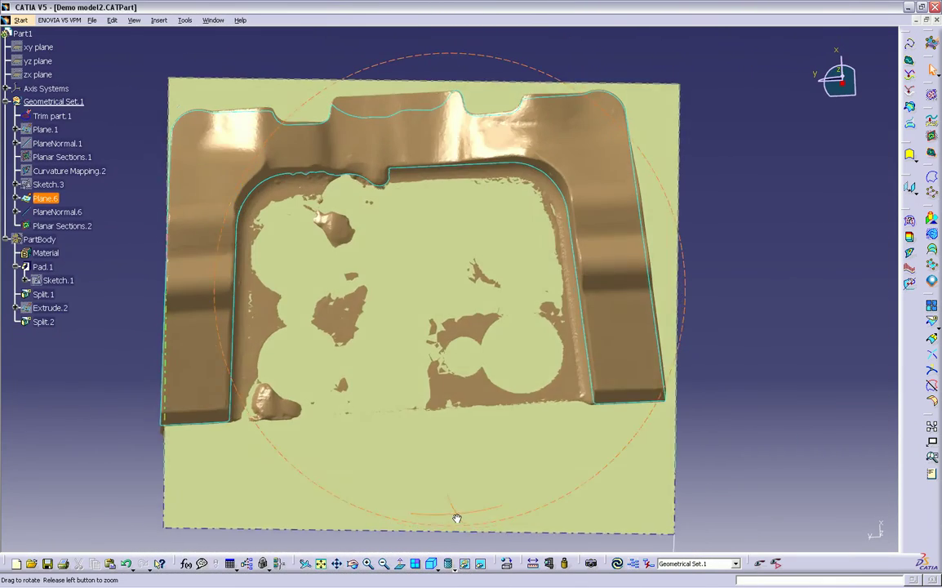
click(932, 94)
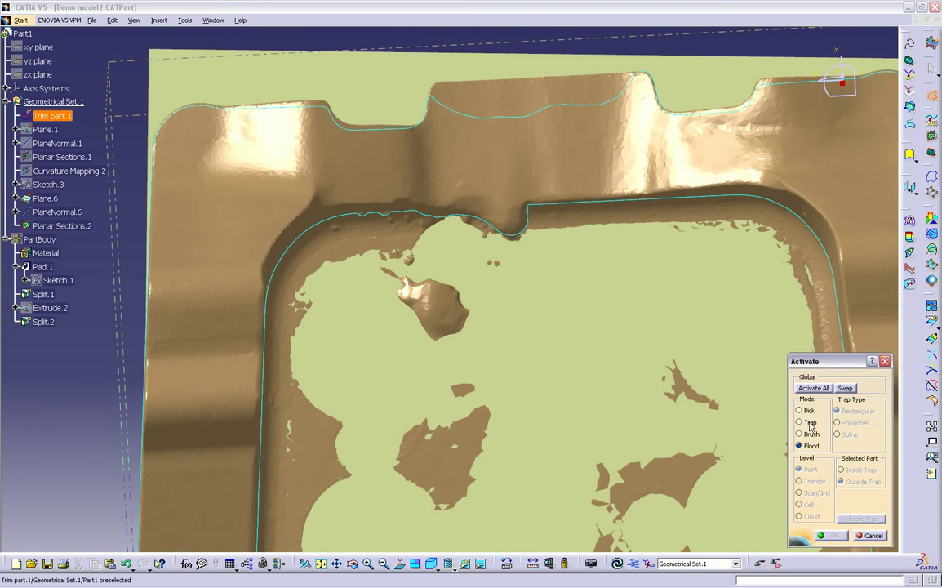
click(515, 236)
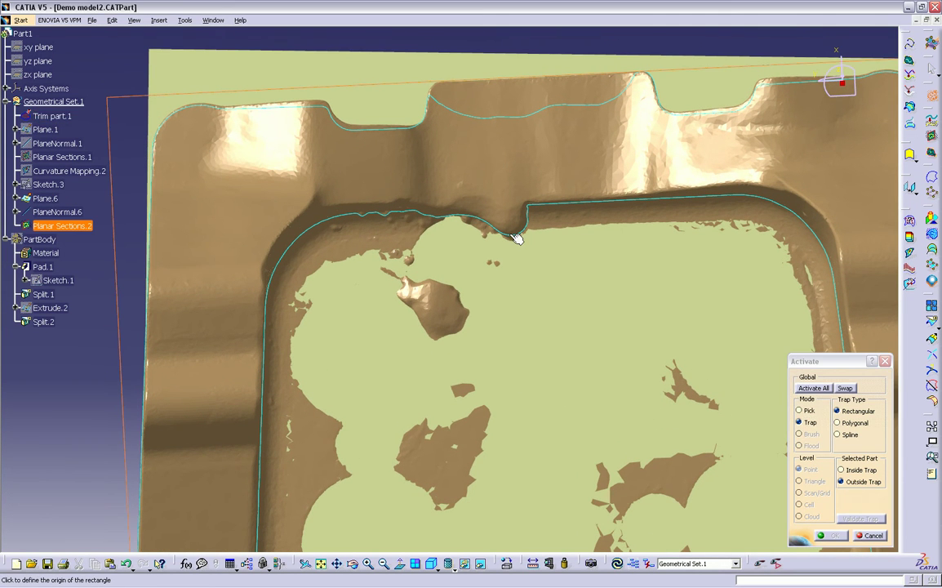
click(558, 242)
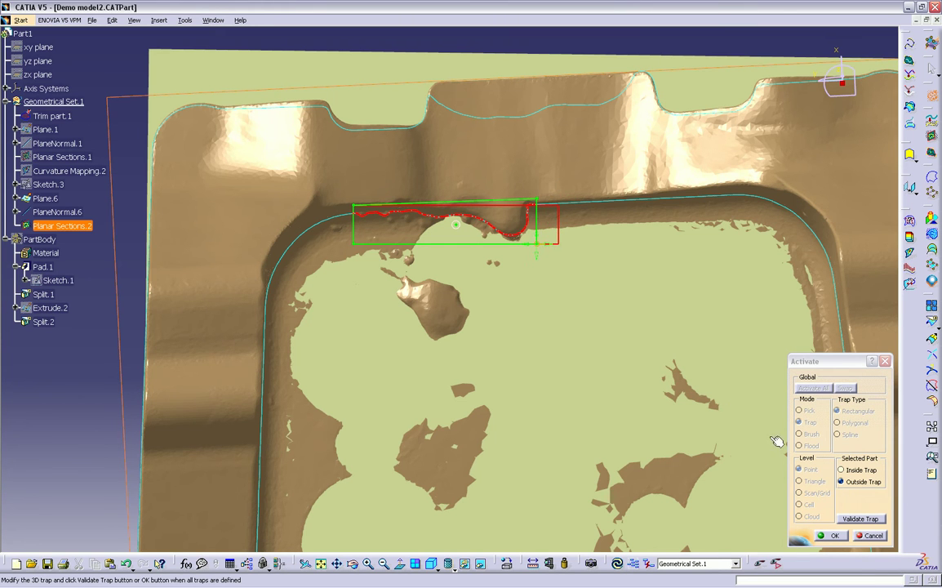
click(834, 537)
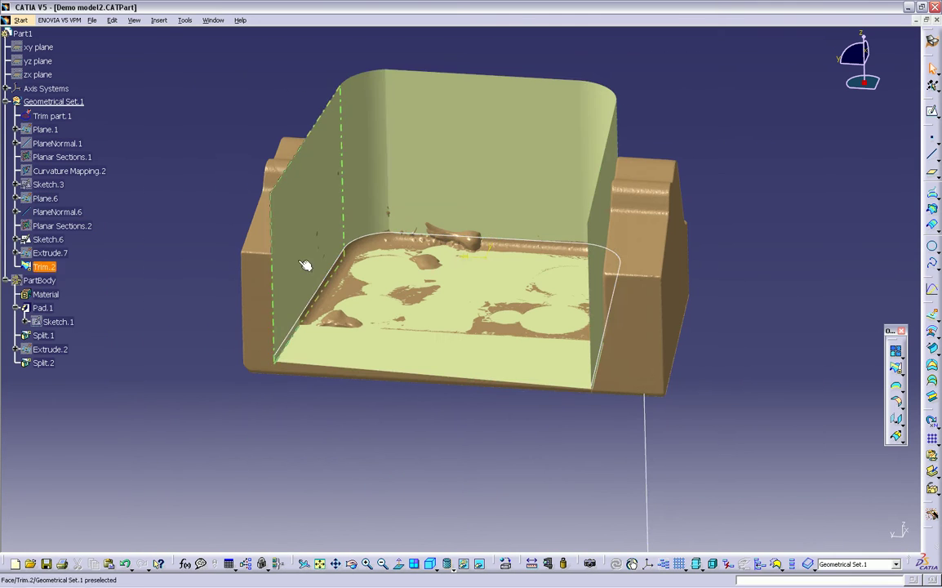
- Return to the Part Design workbench, show PartBody and make it the in-work object
click(20, 19)
mouse_move(73, 46)
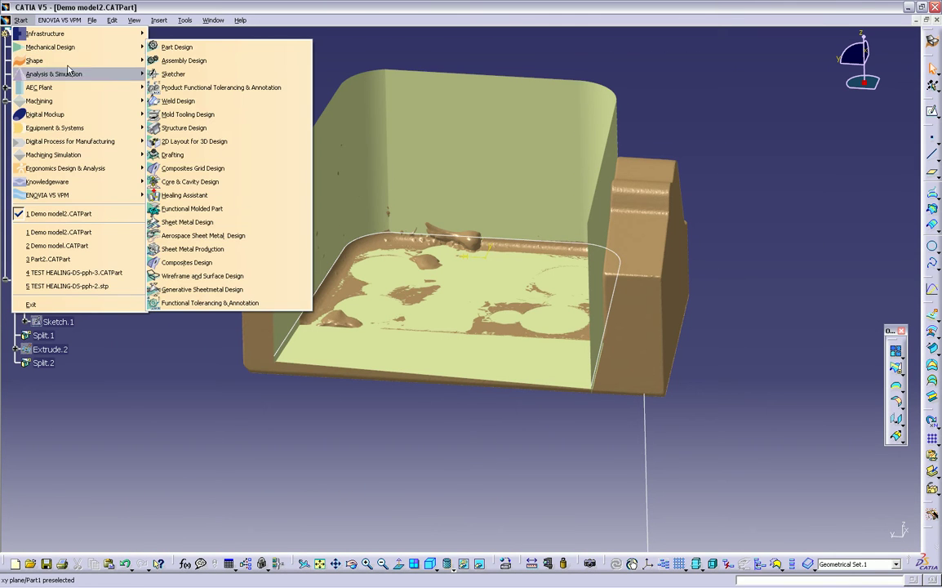
click(189, 47)
right_click(39, 280)
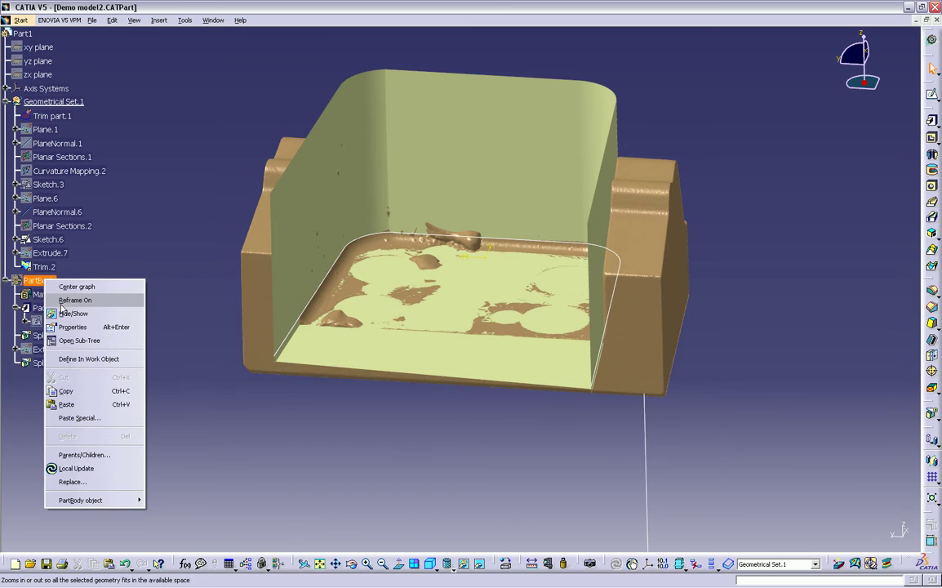
click(80, 358)
click(74, 378)
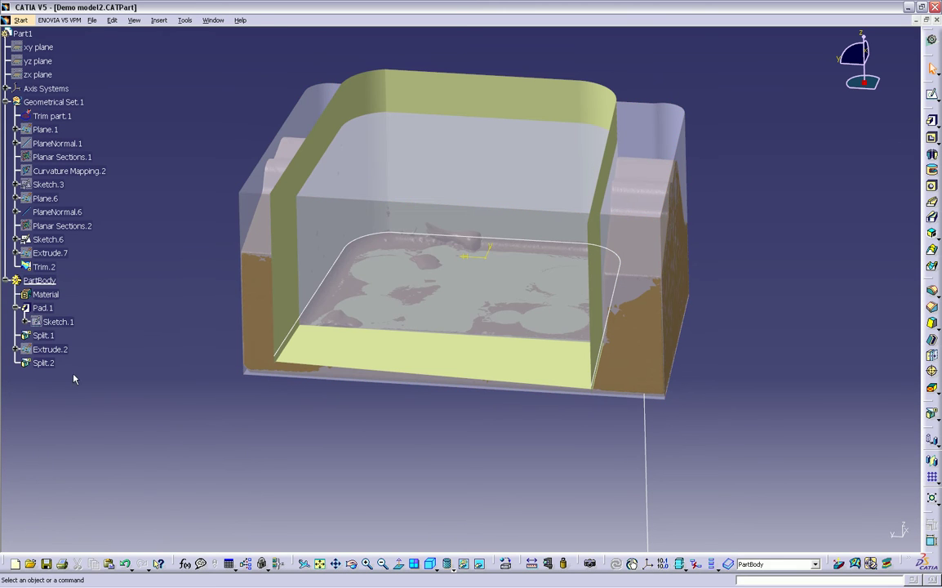
- Split the block with Trim.2 to cut out the pocket
click(932, 413)
click(489, 104)
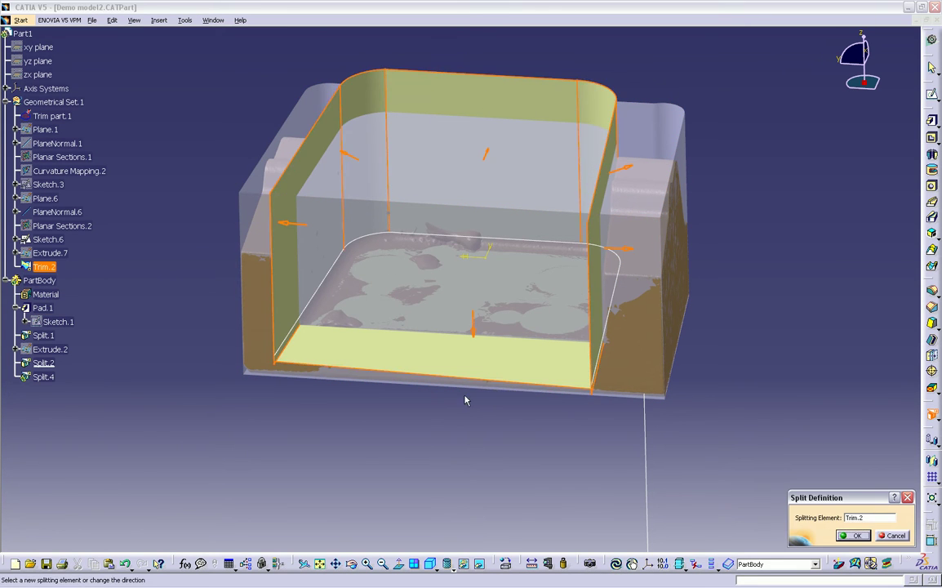
click(856, 536)
- Hide the splitting surface Trim.2 and the open pocket profile Sketch.6
right_click(368, 88)
click(425, 124)
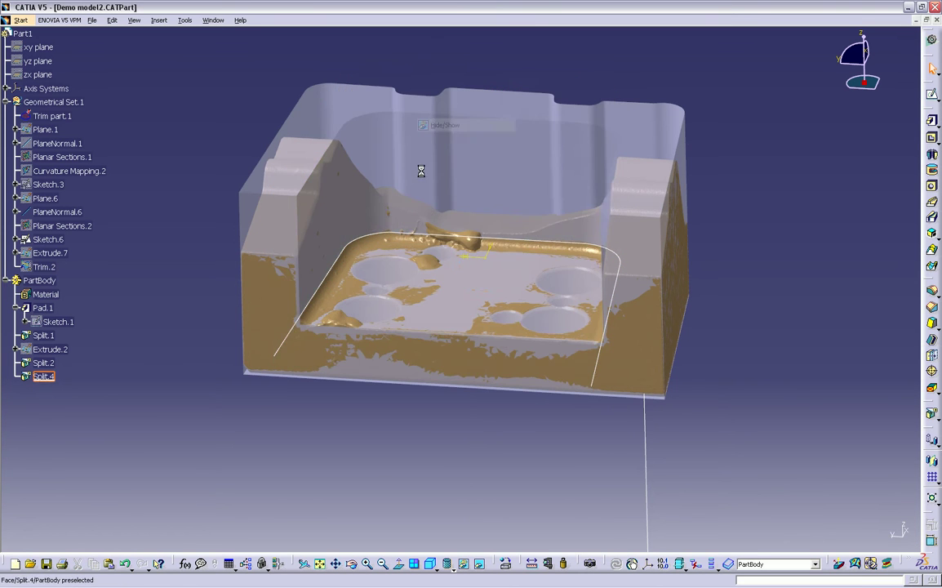
middle_drag(455, 429, 425, 434)
right_click(547, 413)
click(579, 232)
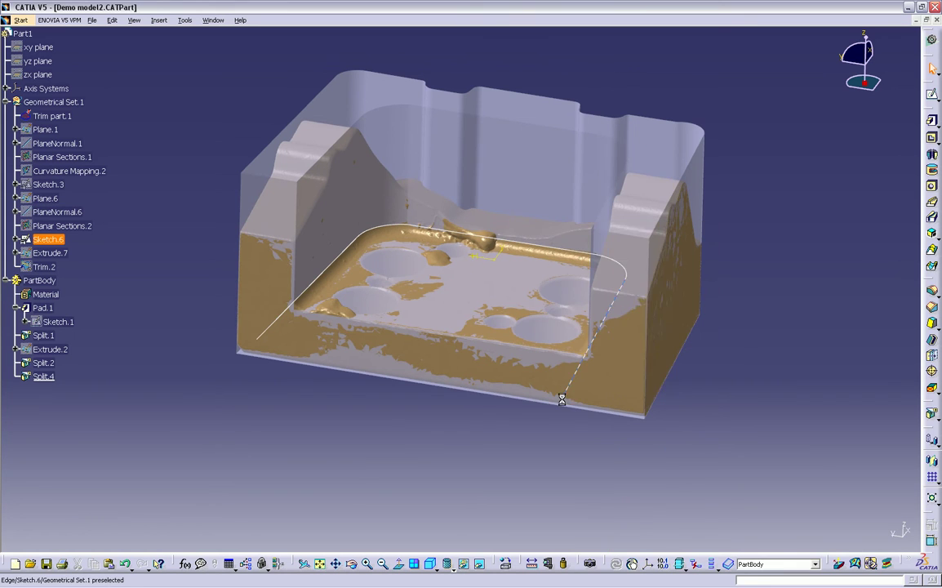
right_click(509, 364)
click(555, 180)
middle_drag(448, 535, 332, 540)
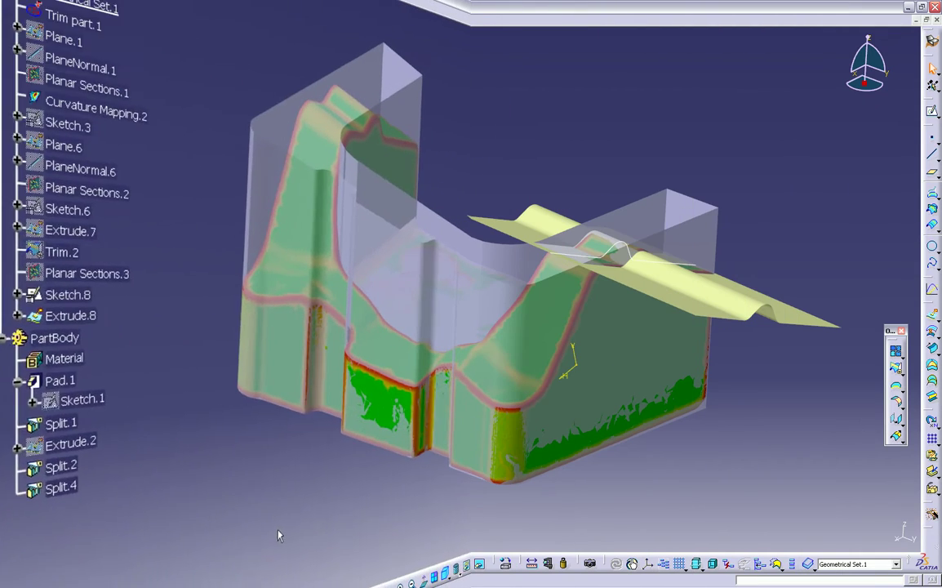
- Switch to the Part Design workbench and define PartBody as the in-work object
click(21, 19)
mouse_move(63, 44)
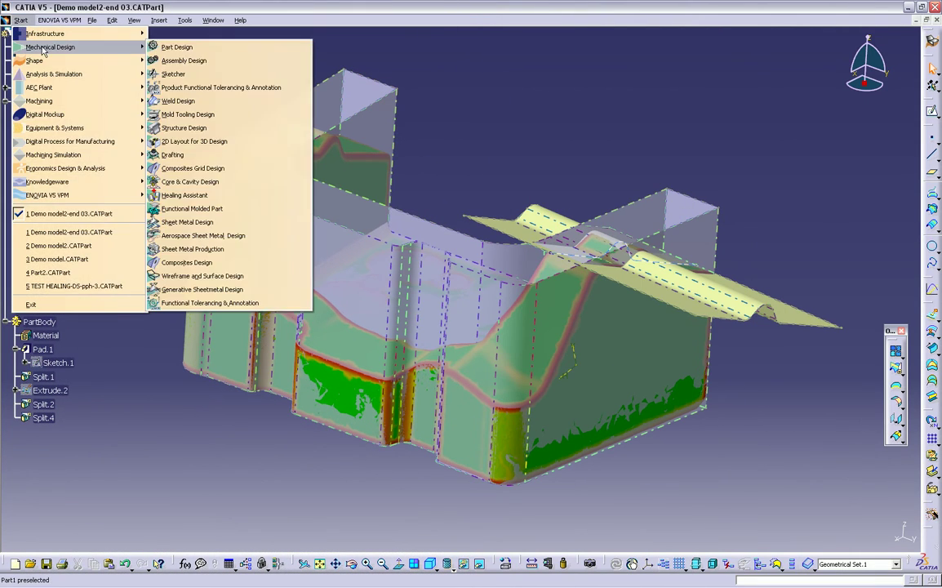
click(186, 47)
right_click(36, 322)
click(96, 385)
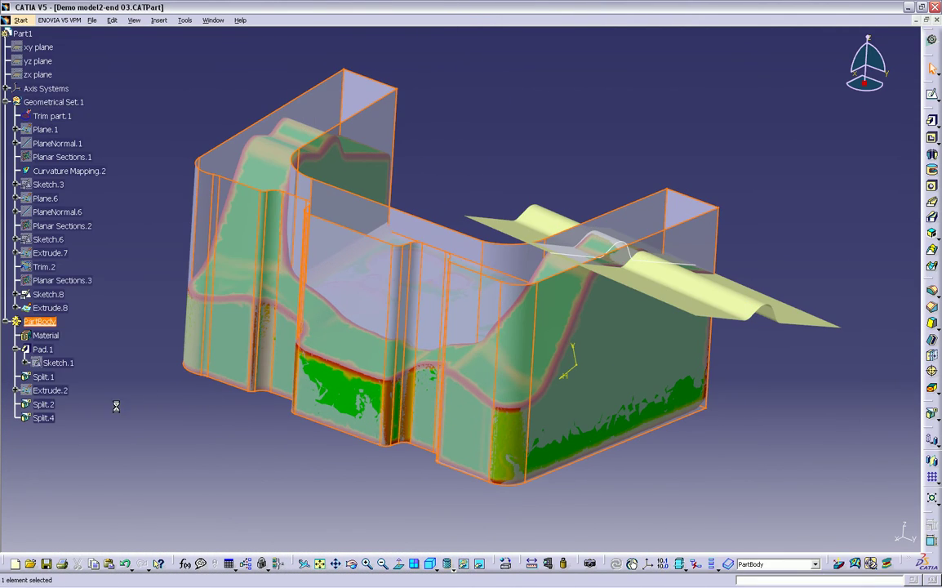
- Split the body with Extrude.8, keeping the material below the ridged surface
click(931, 414)
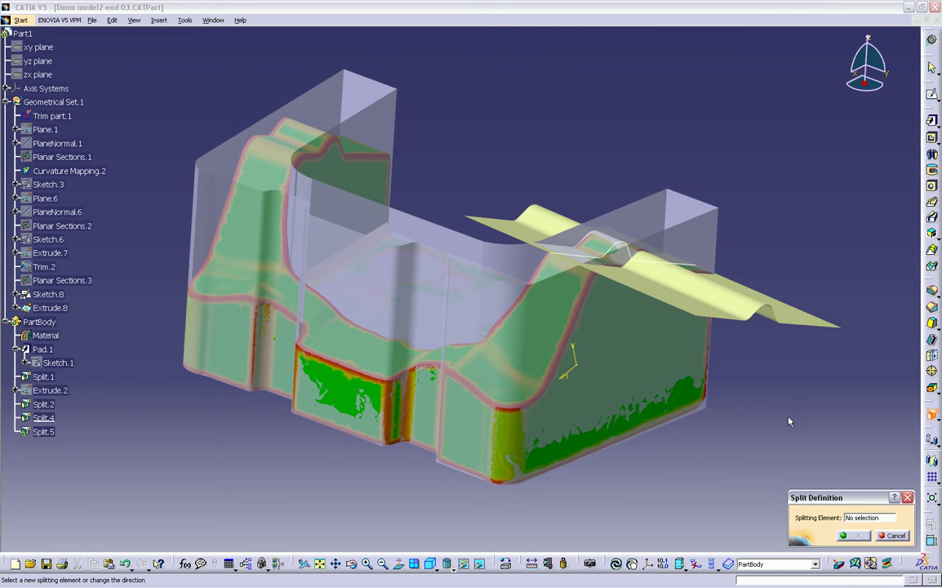
click(719, 304)
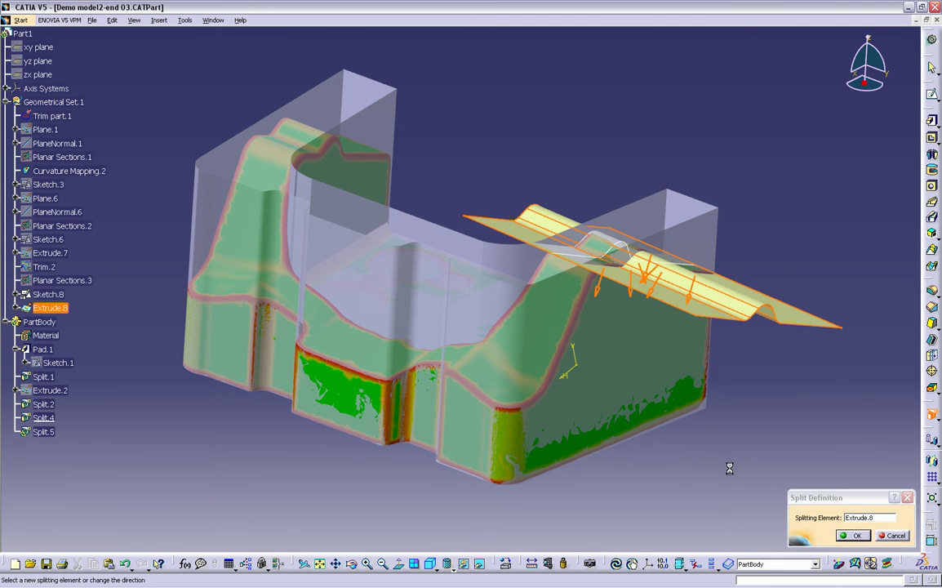
click(854, 535)
- Hide the splitting surface Extrude.8 and the curvature display Curvature Mapping.2
right_click(732, 306)
click(758, 335)
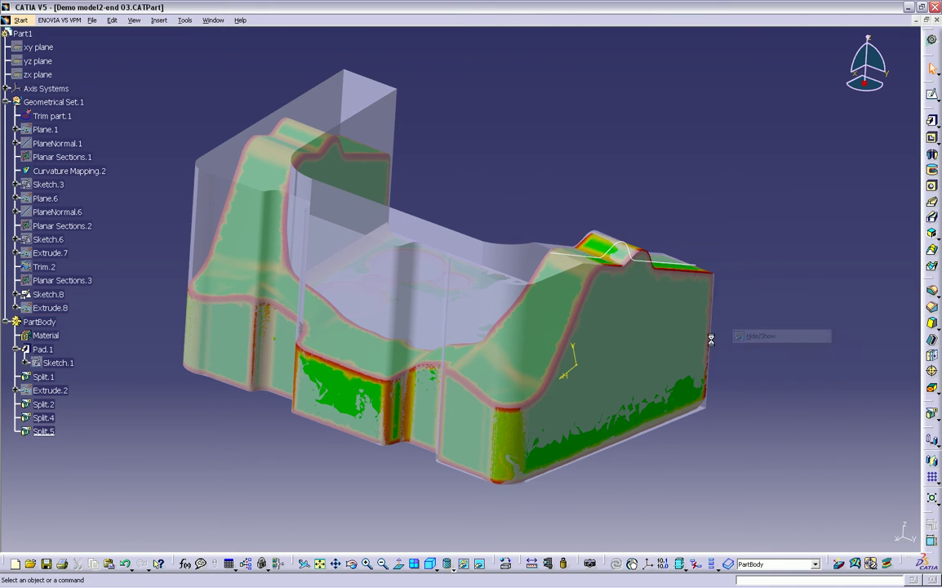
right_click(77, 173)
click(92, 204)
middle_drag(870, 415, 666, 346)
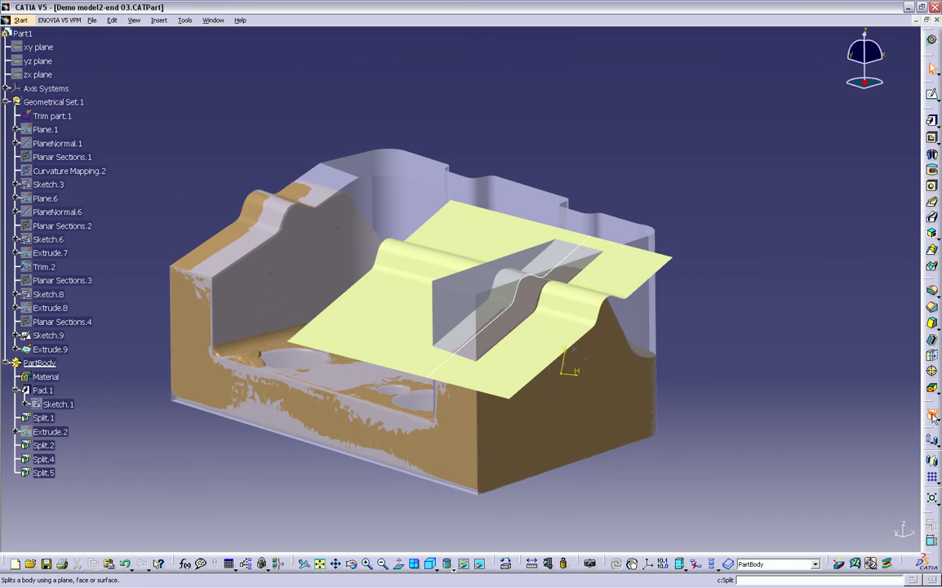
- Split the body with Extrude.9, keeping the material below the surface over the second pocket wall
click(932, 416)
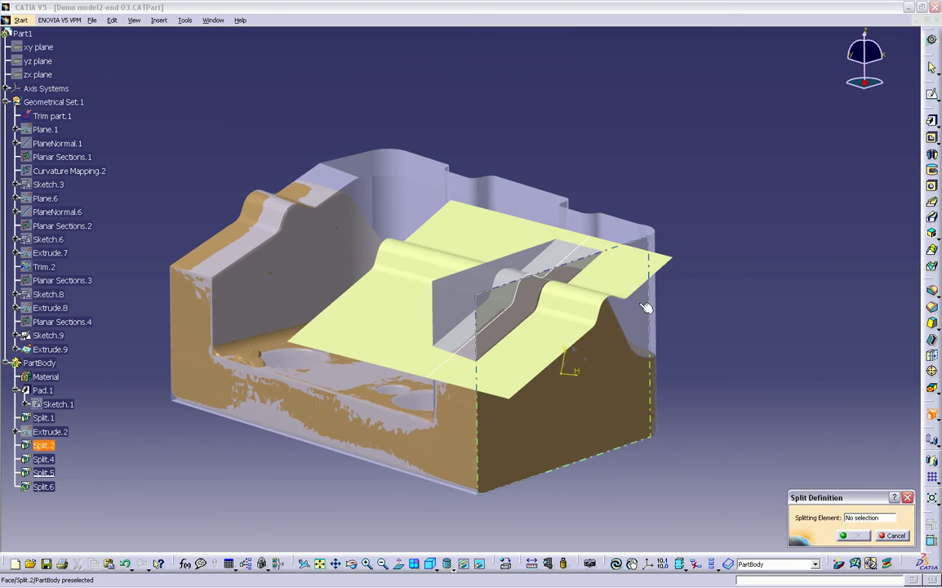
click(532, 231)
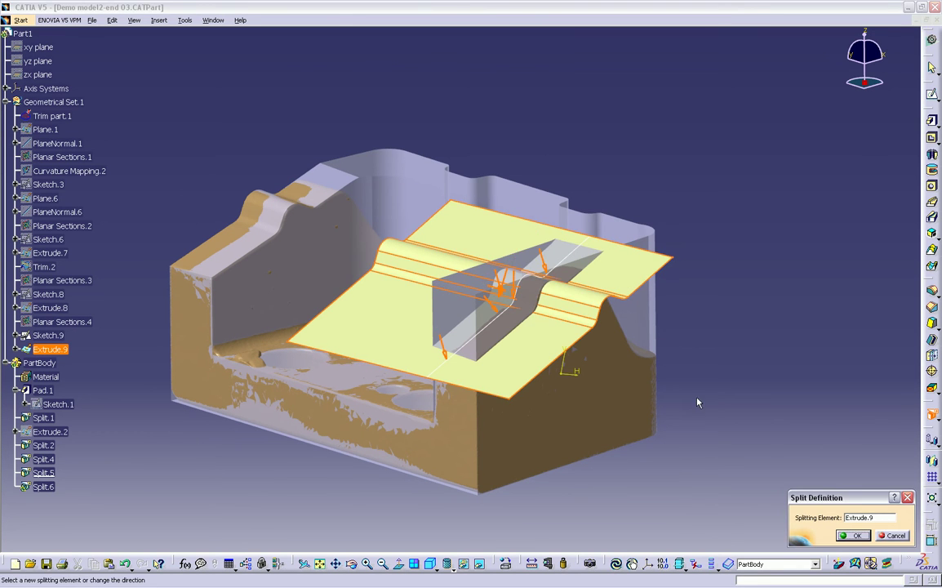
click(856, 535)
- Hide Extrude.9 and its profile Sketch.9, and show the model in isometric view
right_click(553, 367)
click(549, 362)
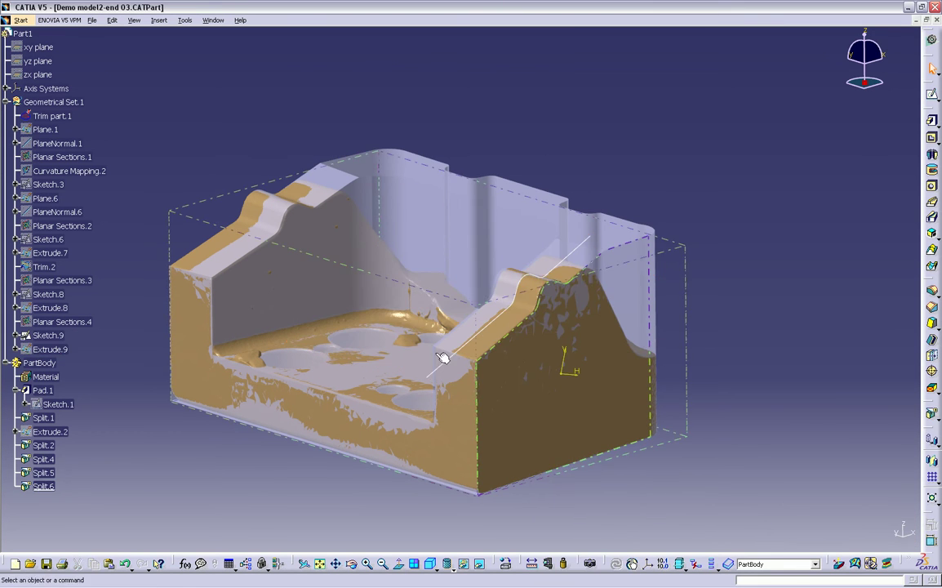
right_click(441, 365)
click(470, 170)
mouse_move(642, 410)
middle_down()
mouse_move(534, 427)
mouse_move(492, 423)
mouse_move(532, 462)
middle_up()
click(431, 563)
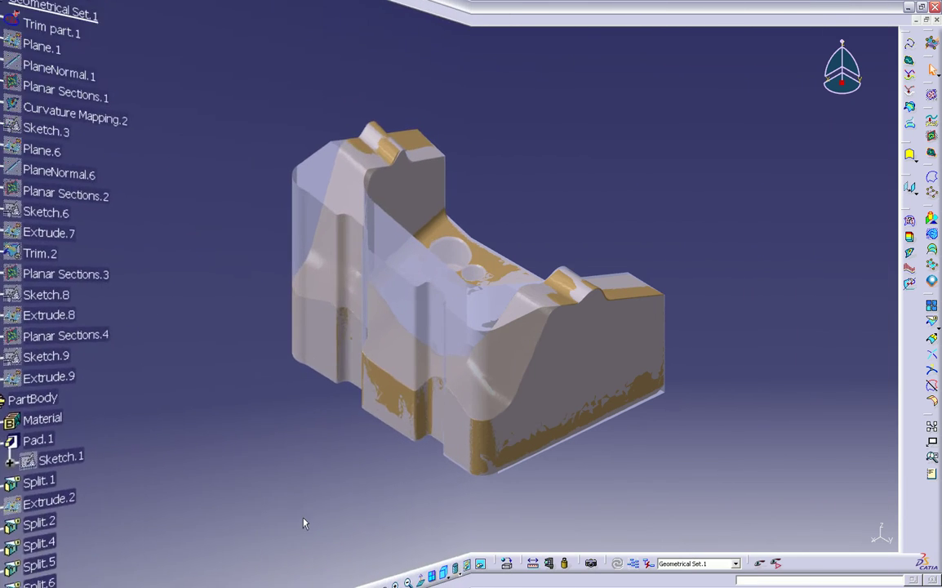
- Hide PartBody so that only the scanned mesh is displayed
right_click(47, 365)
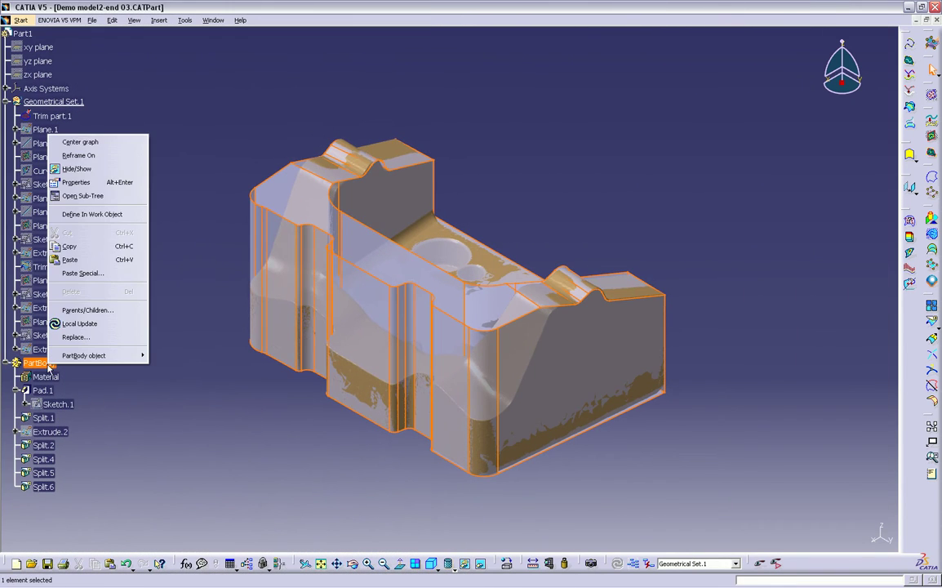
click(96, 169)
middle_drag(327, 456, 430, 383)
- Activate only the continuous sloped front face of Trim part.1, from one pocket wall to the other, using Flood mode
click(933, 94)
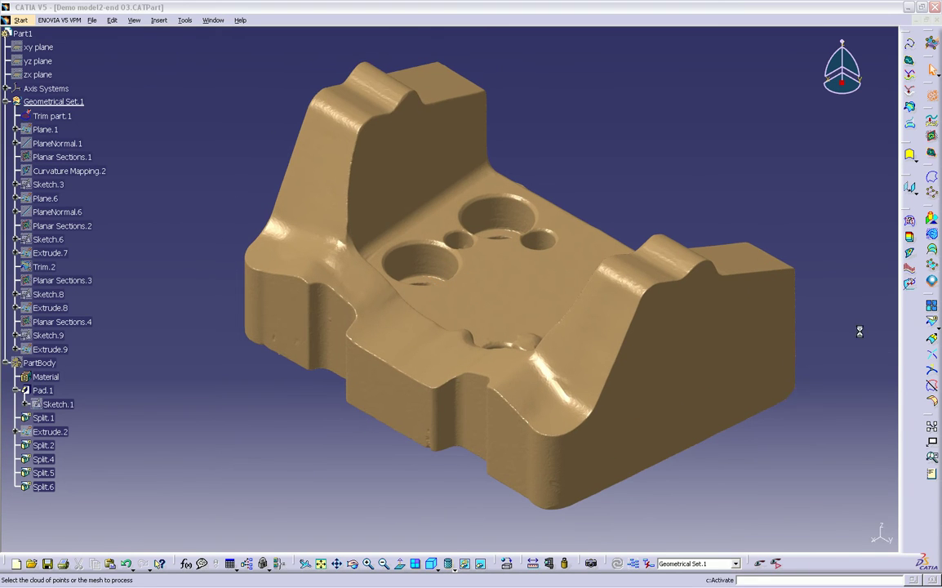
click(580, 412)
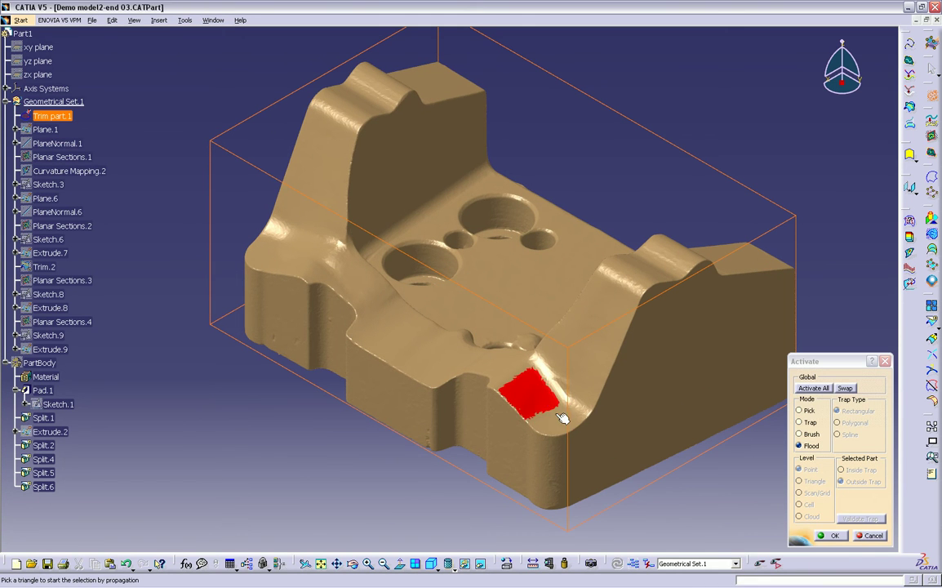
drag(562, 418, 576, 400)
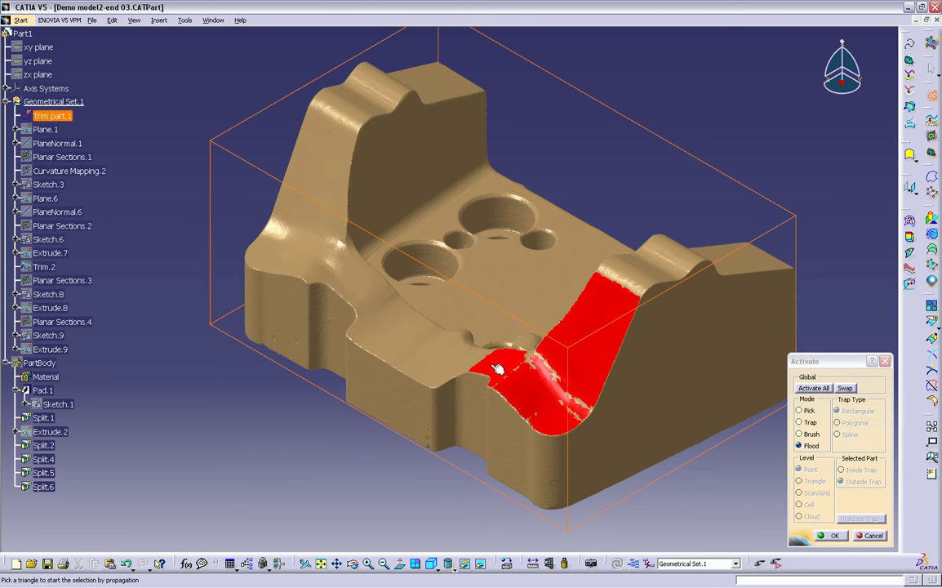
drag(498, 370, 467, 365)
middle_drag(422, 375, 511, 419)
drag(387, 356, 364, 345)
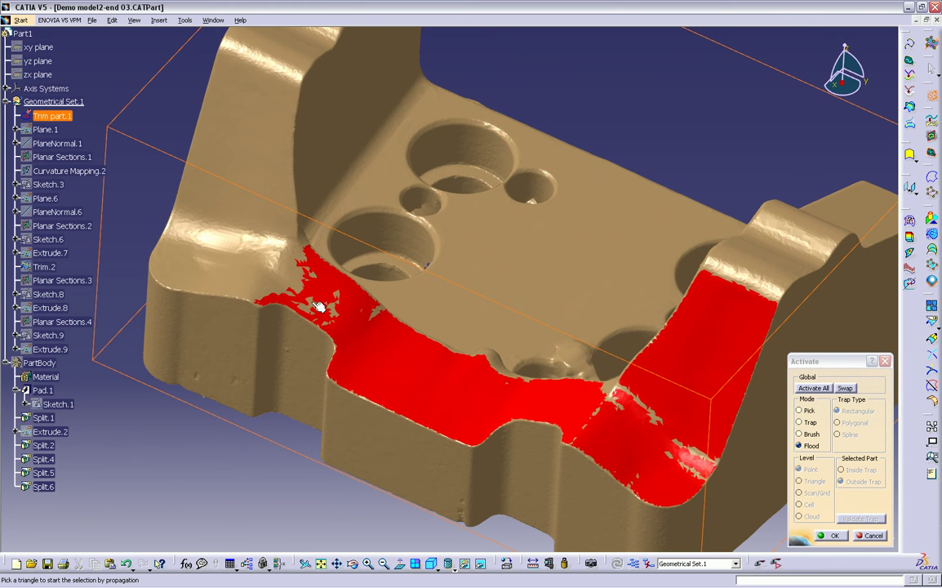
mouse_move(260, 285)
mouse_down()
mouse_move(230, 177)
mouse_move(226, 226)
mouse_up()
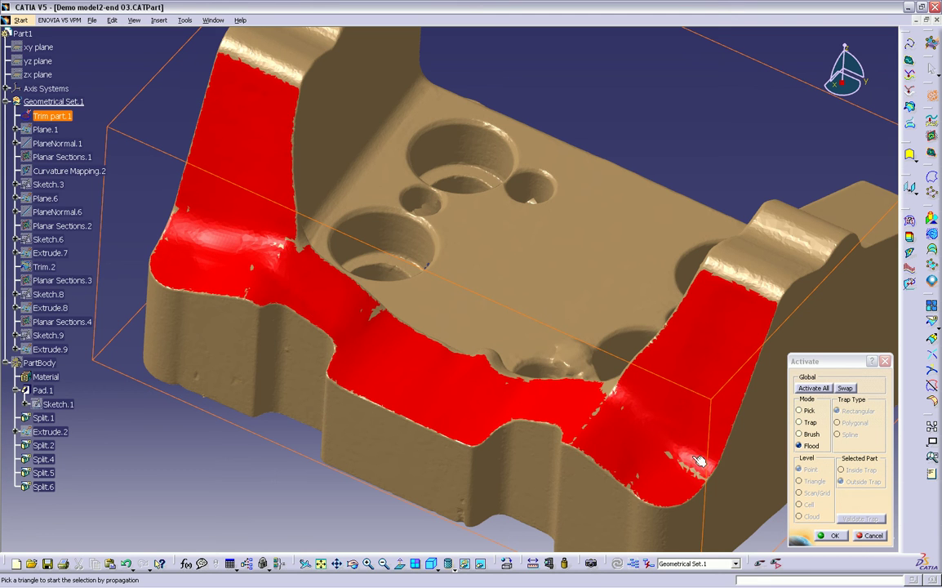
click(835, 535)
ctrl+middle_drag(517, 282, 475, 283)
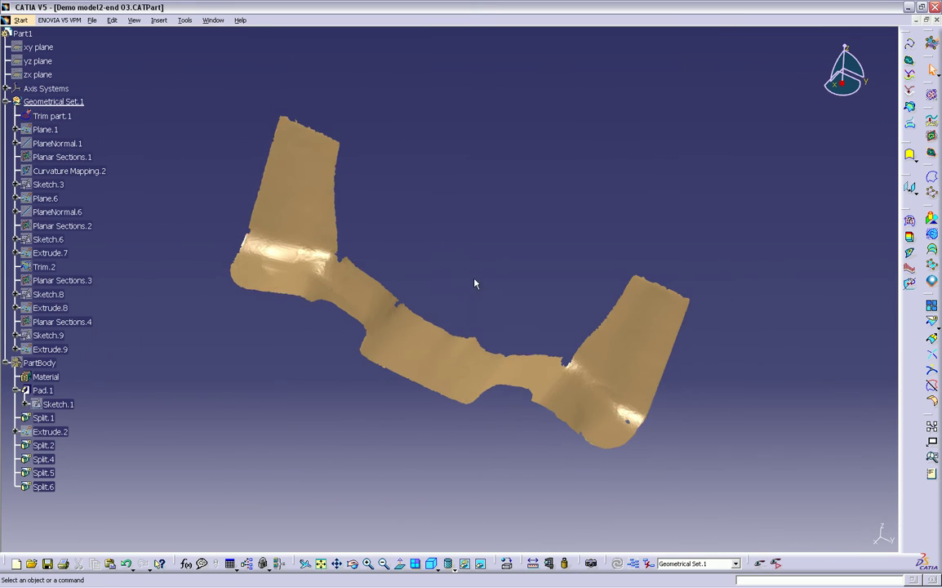
- Create an automatic surface from the activated mesh with 0.5 mm mean surface deviation, surface detail 1000 and target ratio 90
middle_drag(780, 413, 794, 400)
click(932, 322)
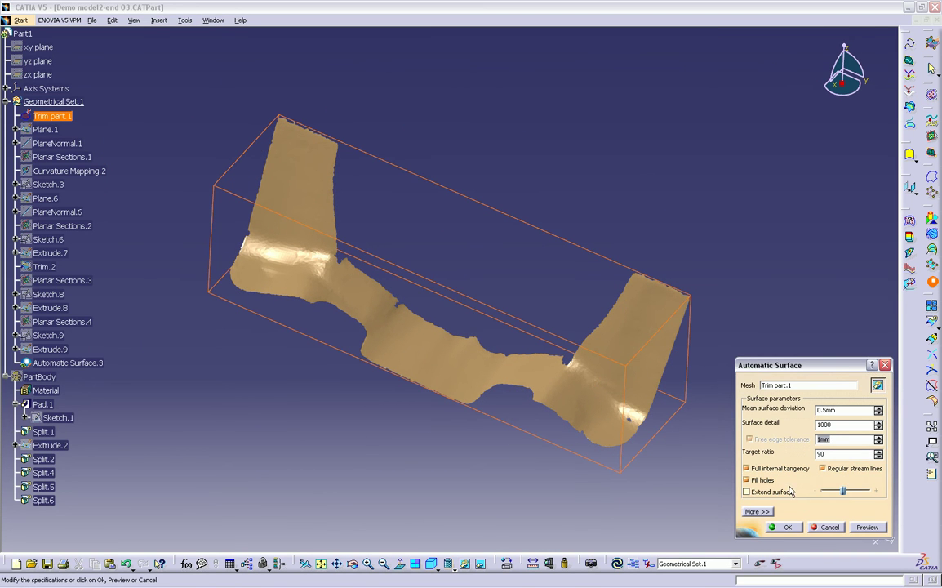
click(868, 527)
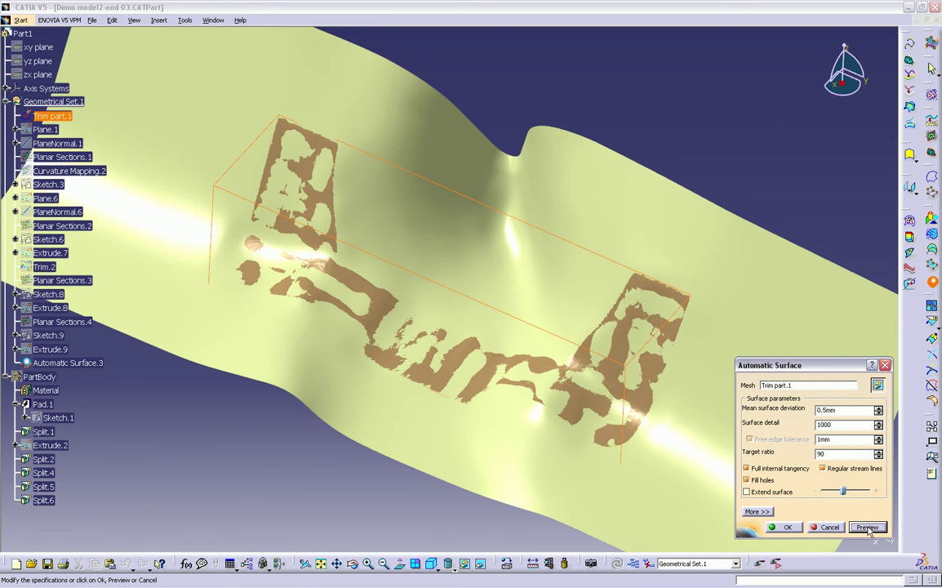
click(788, 527)
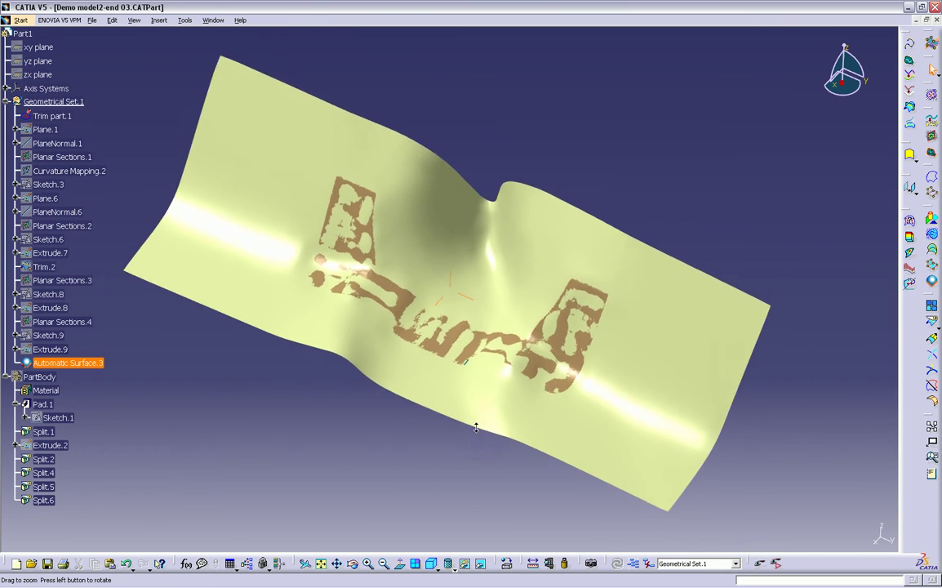
- Return to the Part Design workbench and make PartBody the in-work object for cutting with the automatic surface
click(21, 20)
mouse_move(32, 48)
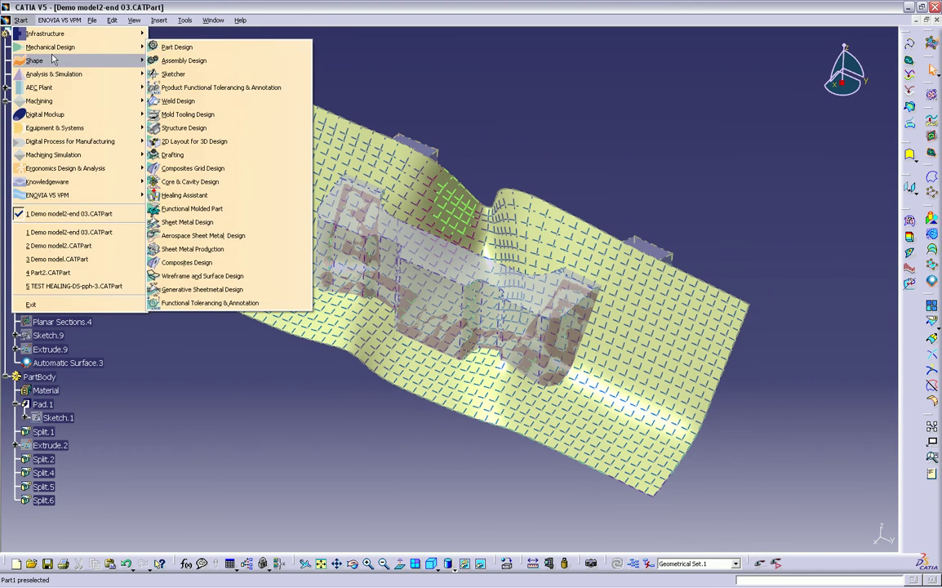
click(217, 46)
click(41, 376)
right_click(49, 377)
click(94, 229)
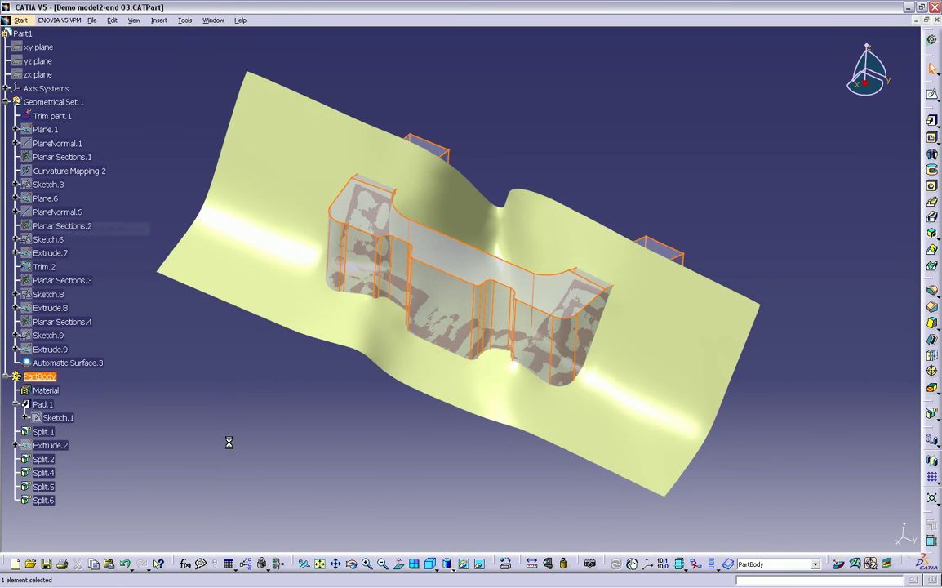
click(287, 495)
- Split the body with Automatic Surface.3, keeping the material beneath the freeform surface
click(933, 416)
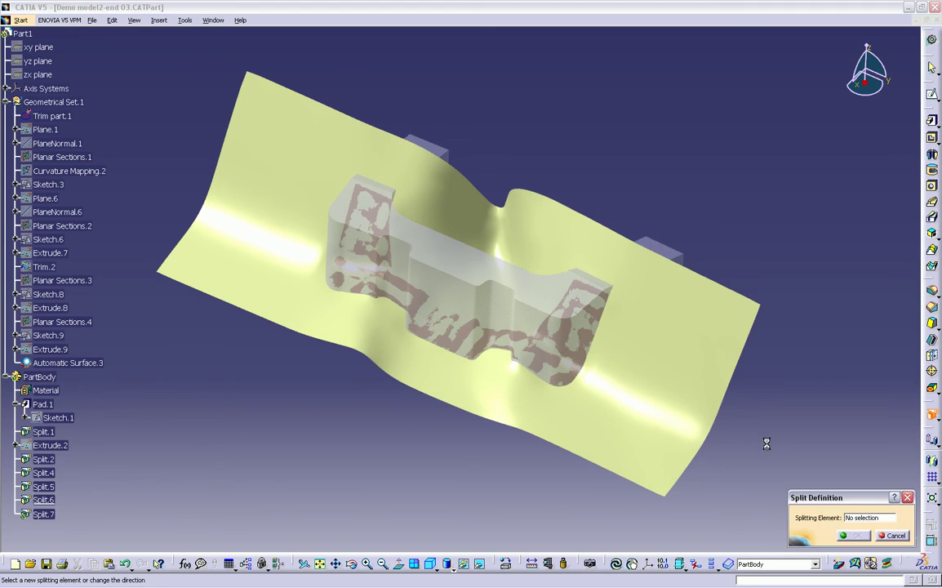
click(682, 445)
click(853, 537)
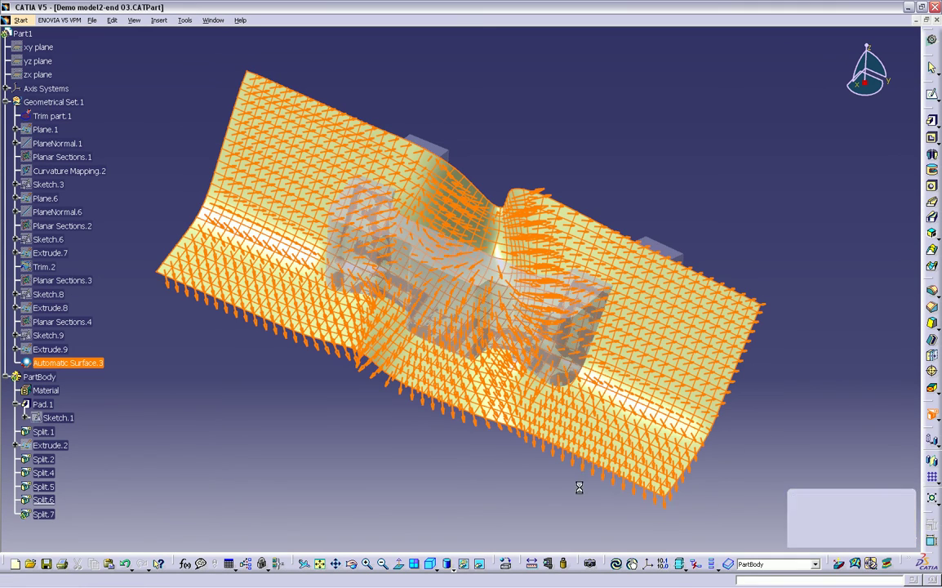
- Hide Automatic Surface.3 and fit the trimmed body in an isometric view
right_click(92, 362)
click(120, 167)
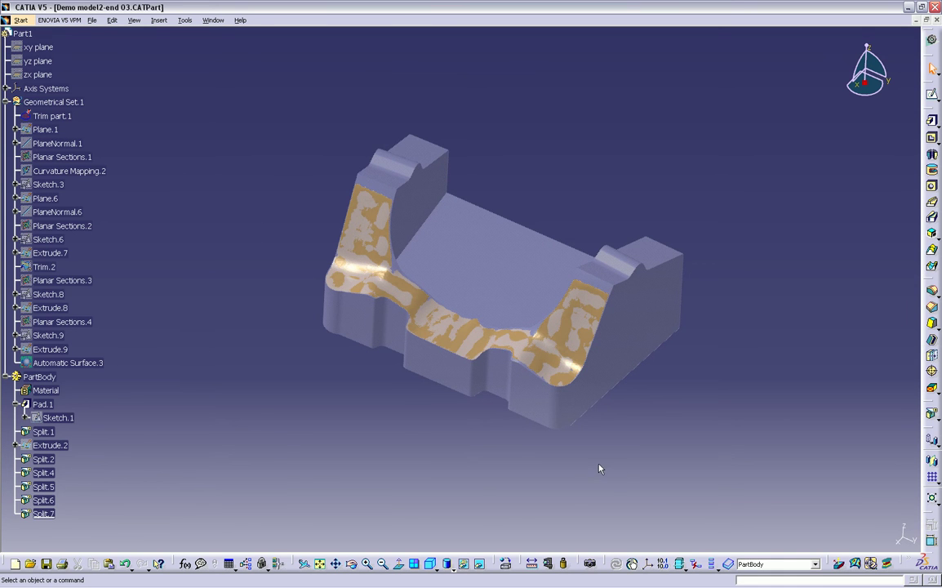
middle_drag(600, 469, 546, 441)
click(428, 563)
click(320, 564)
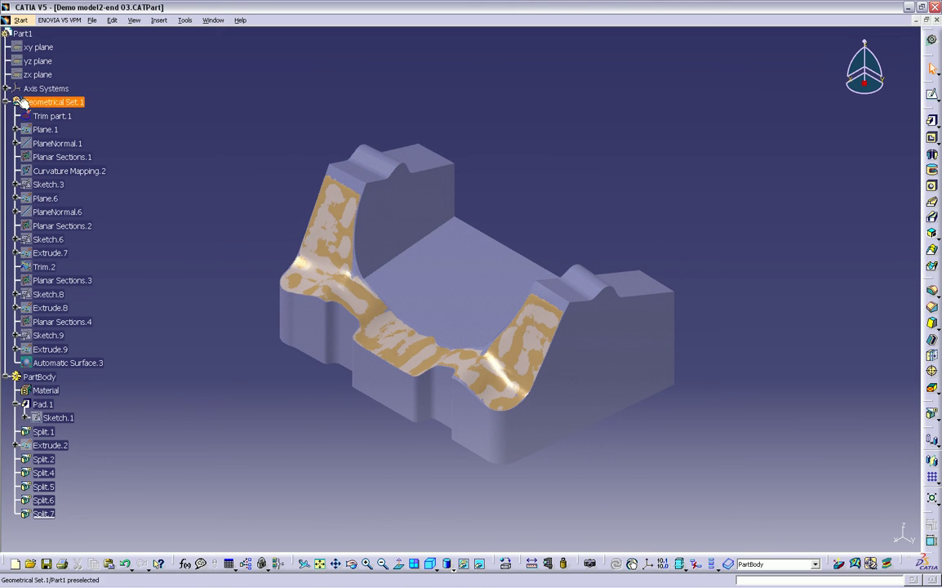
- Reactivate the entire Trim part.1 mesh in the Quick Surface Reconstruction workbench
click(52, 116)
click(20, 21)
mouse_move(57, 61)
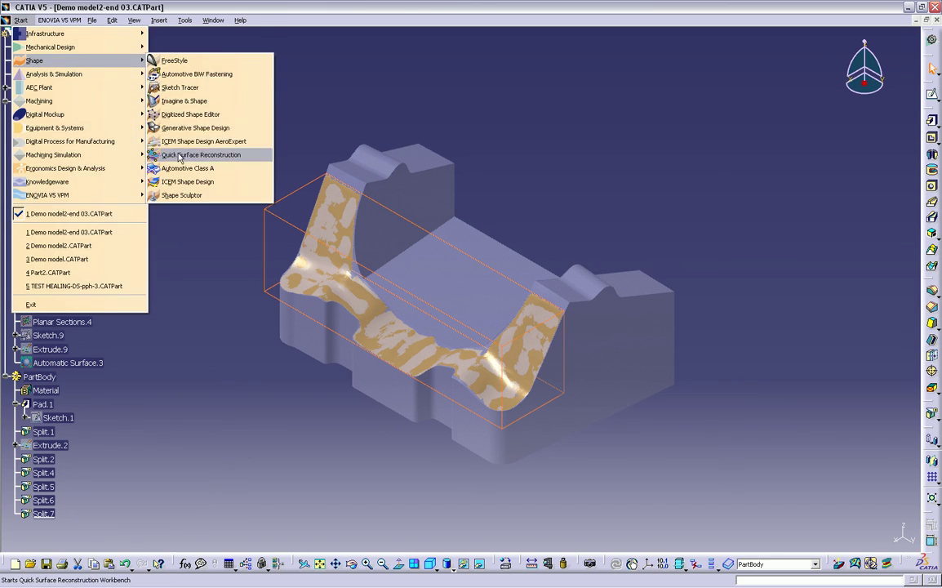
click(219, 154)
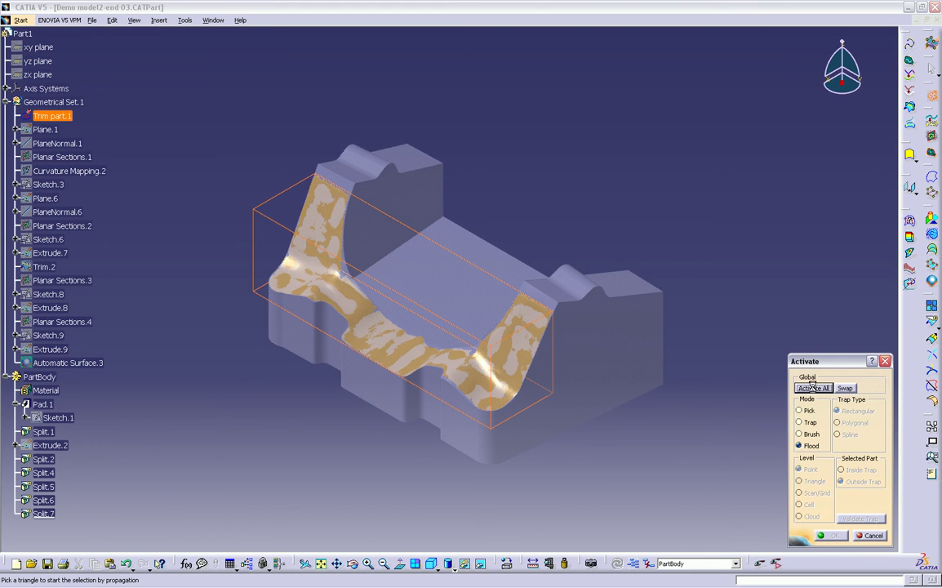
click(813, 387)
click(827, 535)
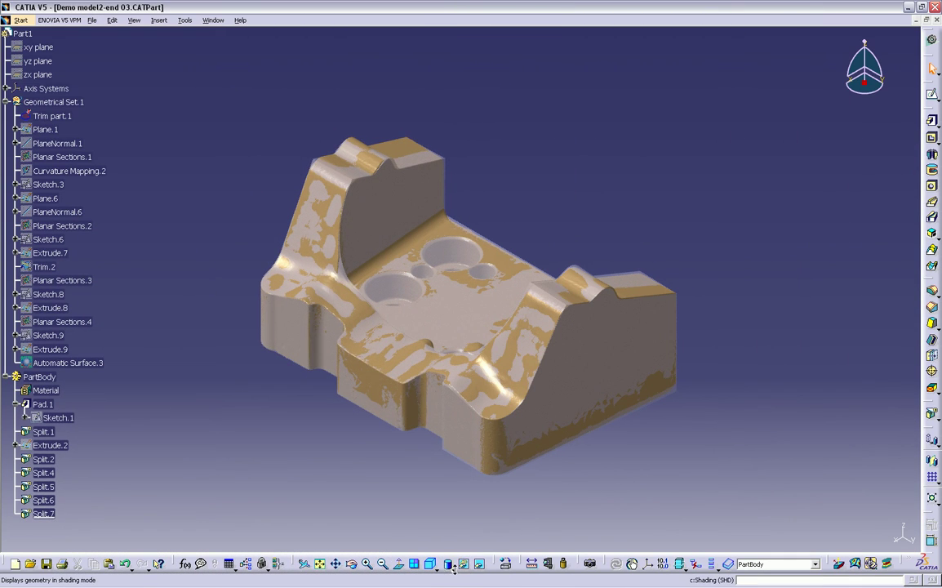
- Display the solid and the mesh in Shading with Edges mode
click(451, 565)
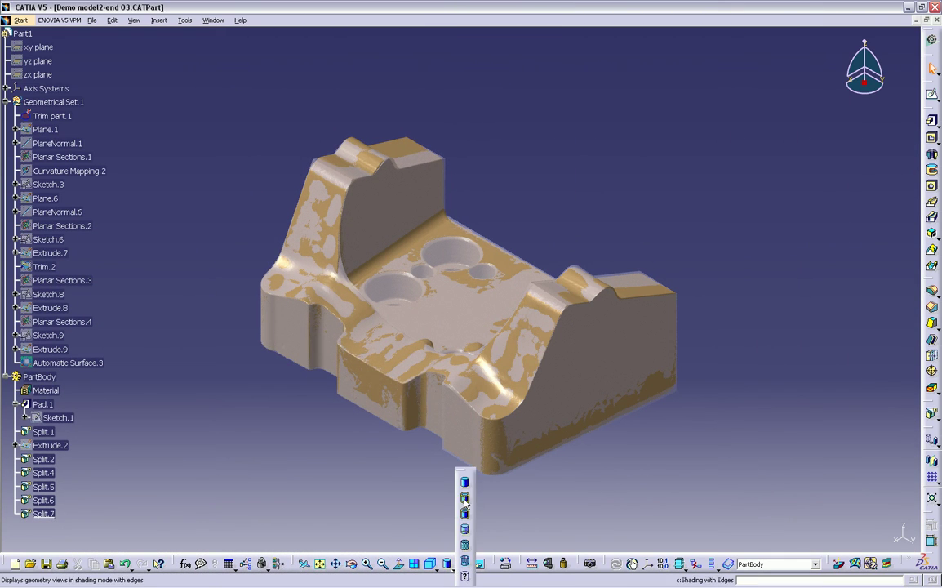
click(464, 498)
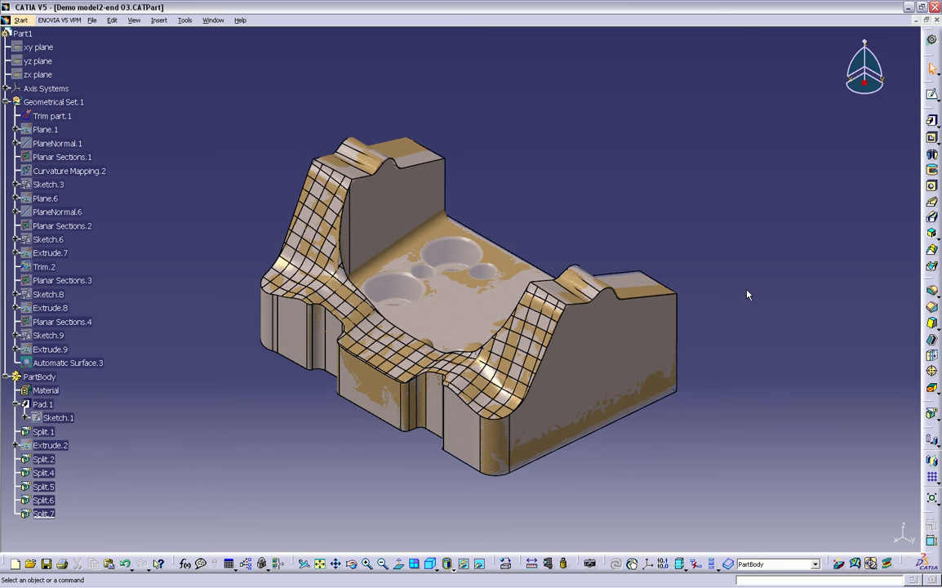
- Fillet the edge between the freeform surface and the top face of the nearer upright with a 5 mm radius
click(931, 291)
ctrl+middle_drag(698, 416, 531, 299)
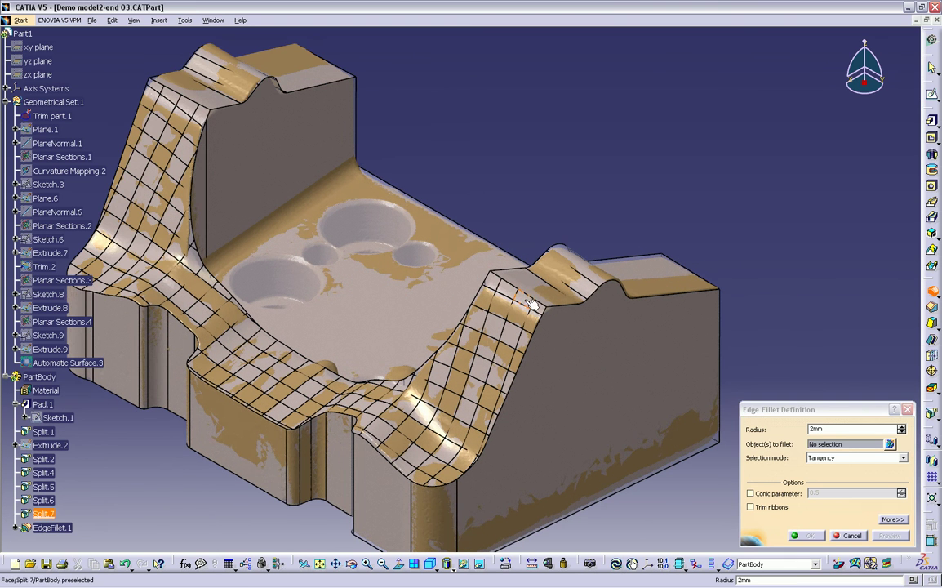
click(550, 323)
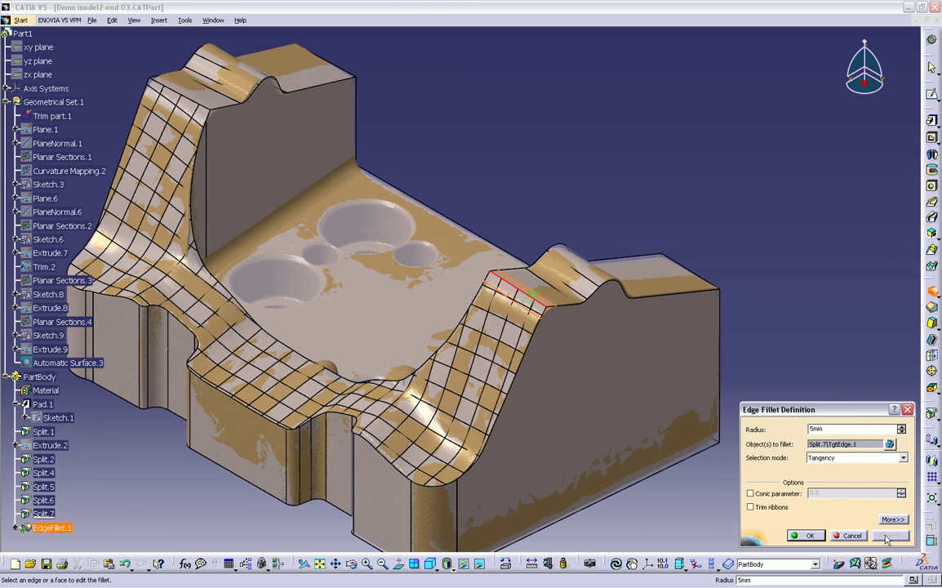
click(809, 535)
click(774, 413)
- Add a matching 5 mm edge fillet where the freeform surface meets the top of the farther upright
ctrl+middle_drag(774, 414, 768, 437)
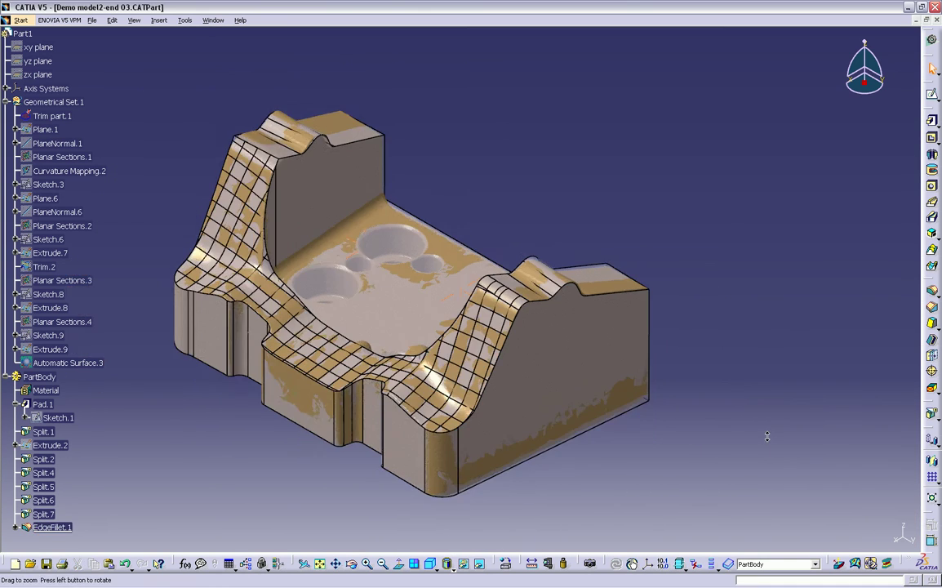
middle_drag(448, 366, 618, 412)
click(932, 291)
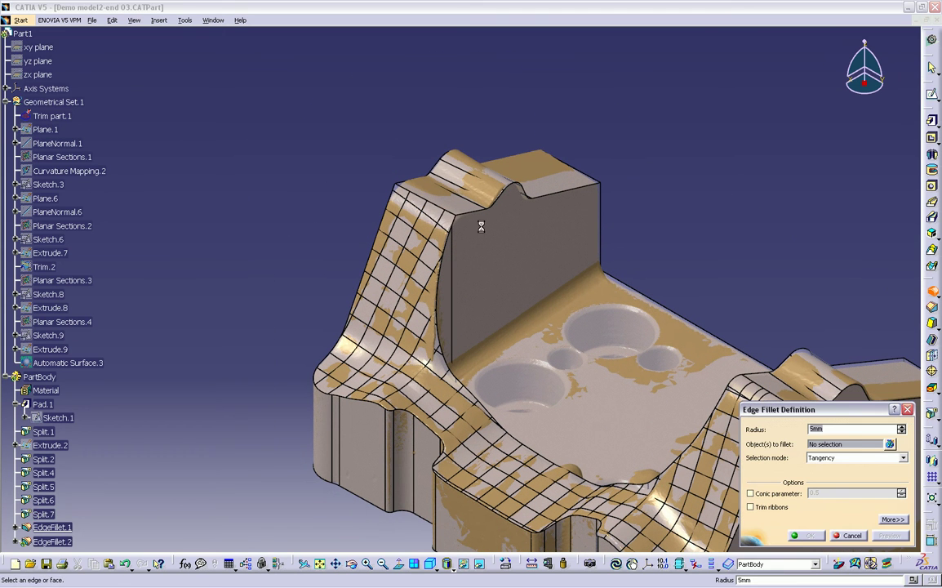
click(441, 210)
click(807, 534)
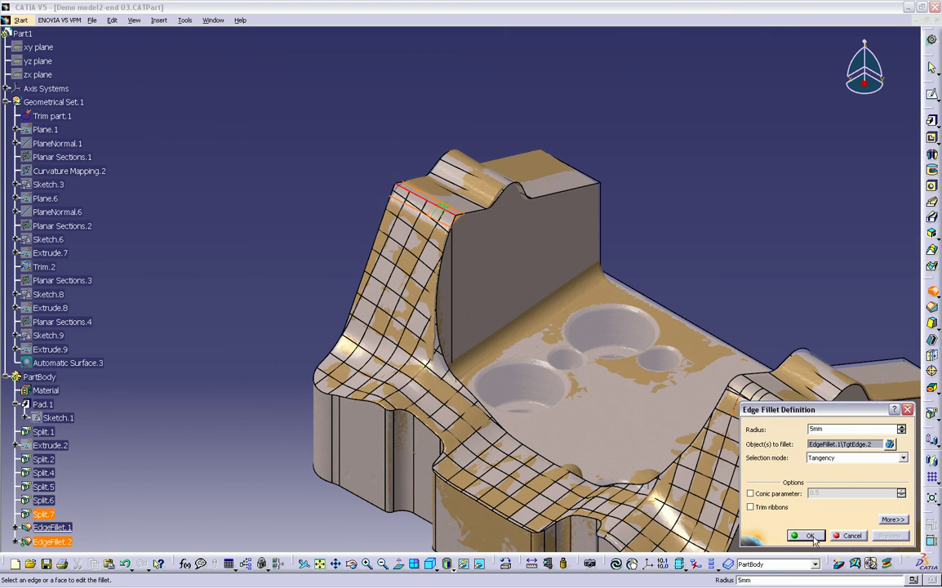
- Hide the Trim part.1 mesh so only the solid body is displayed
ctrl+middle_drag(623, 331, 665, 236)
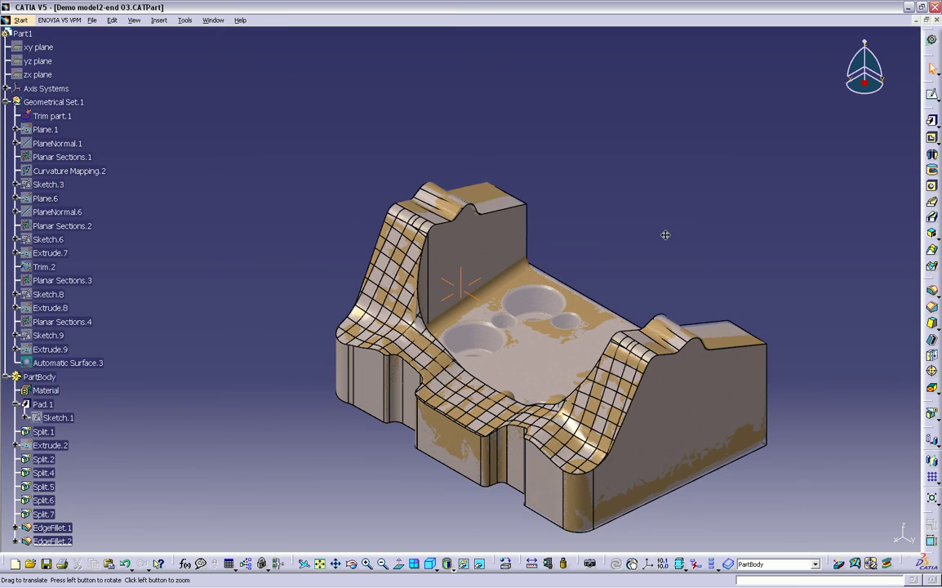
right_click(65, 116)
click(92, 152)
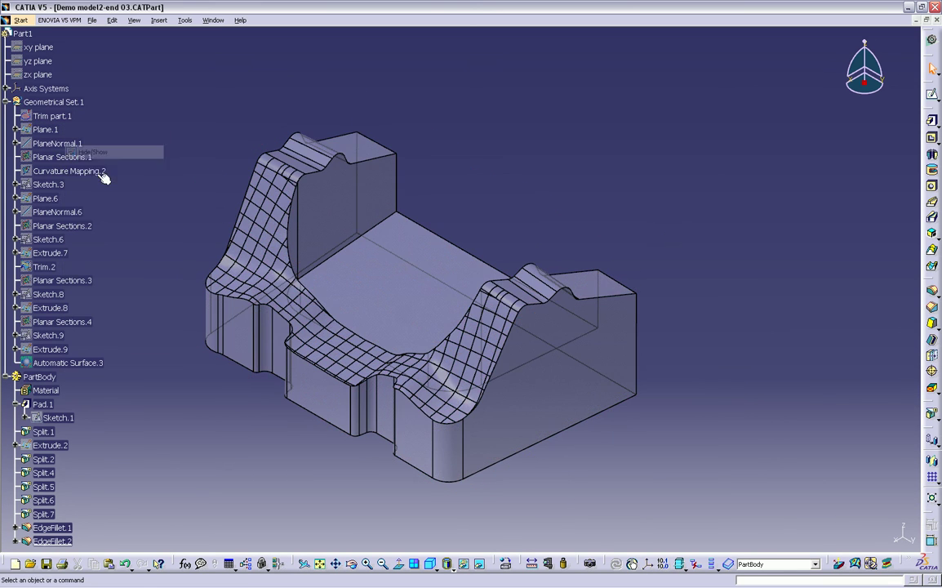
- Set the graphic transparency of PartBody to 0 to make the solid opaque
right_click(47, 376)
click(91, 201)
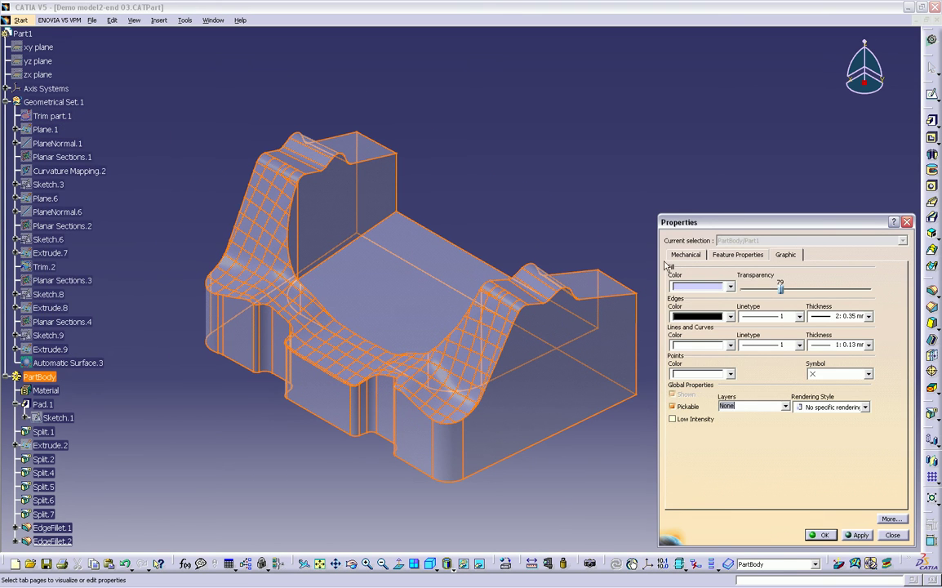
click(857, 535)
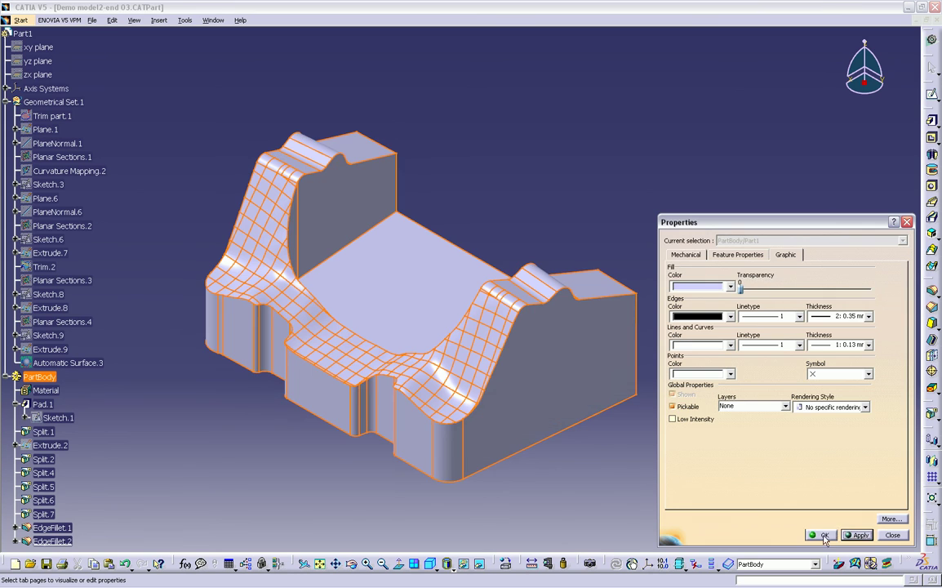
click(820, 535)
- Display the solid in Shading mode without edges and inspect the finished shape from the back and front
click(452, 568)
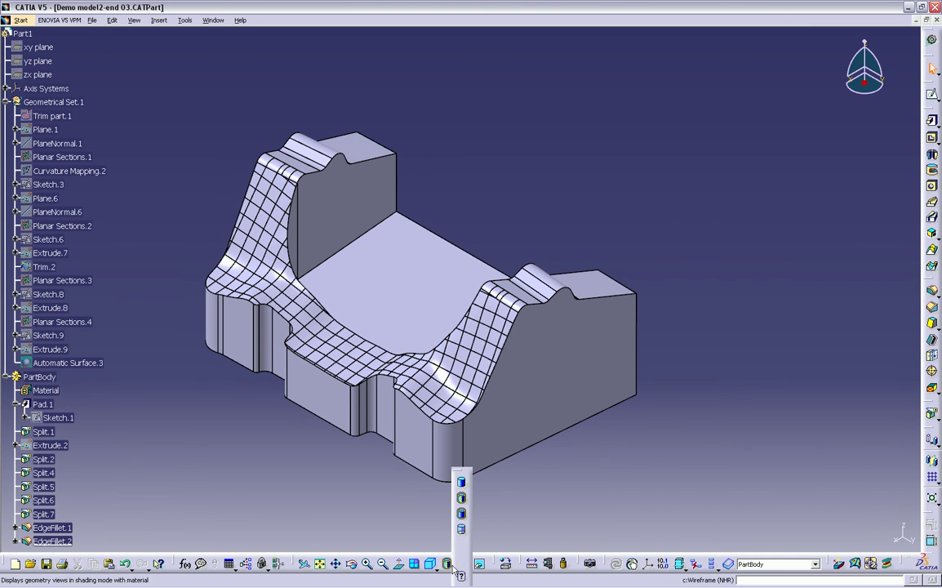
click(462, 484)
middle_drag(319, 503, 421, 482)
drag(878, 92, 833, 93)
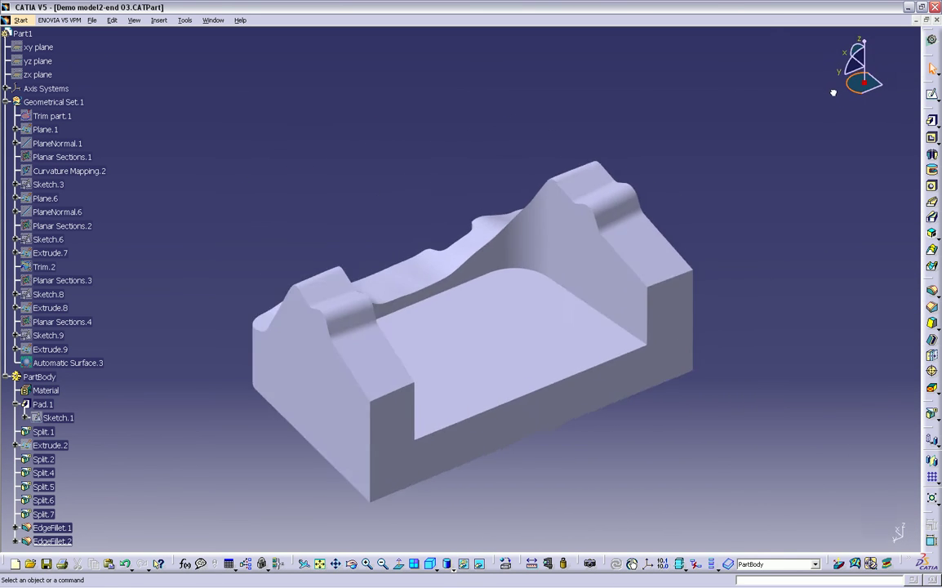
middle_drag(833, 93, 875, 90)
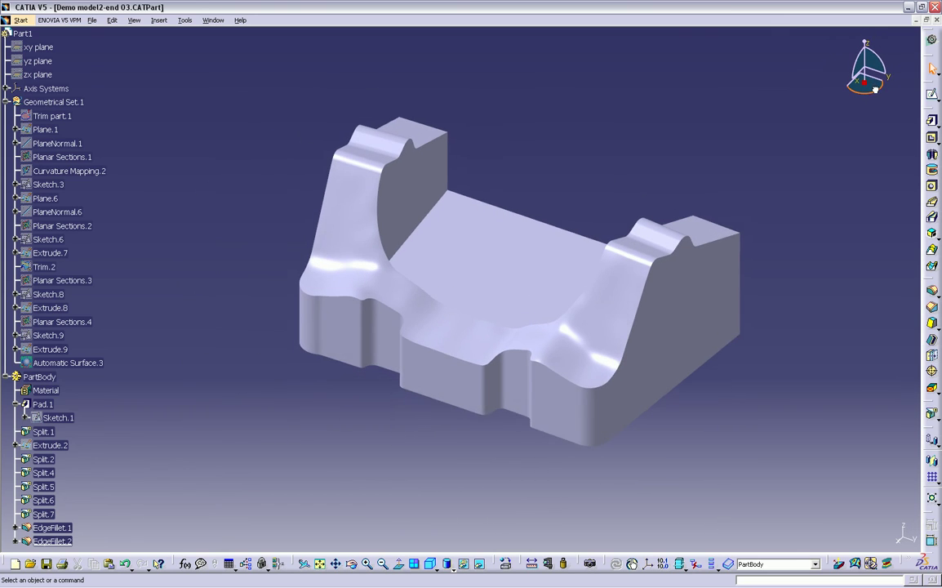
middle_drag(822, 148, 759, 179)
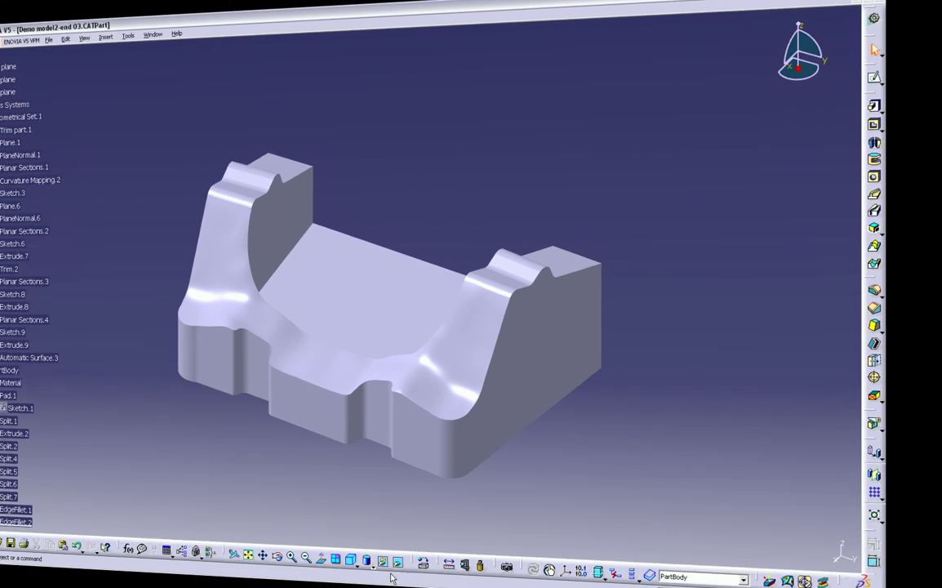